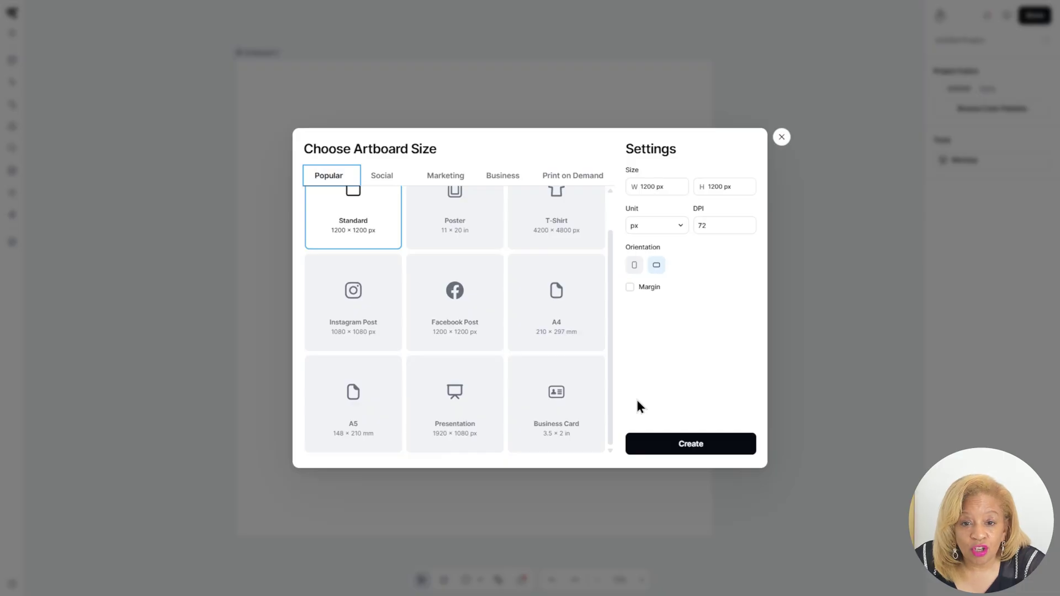
- Browse the social and marketing artboard presets and create a poster artboard of 11 × 20 in at 300 DPI
{"action": "scroll", "coordinate": [614, 366], "scroll_direction": "up", "scroll_amount": 1}
{"action": "left_click", "coordinate": [385, 179]}
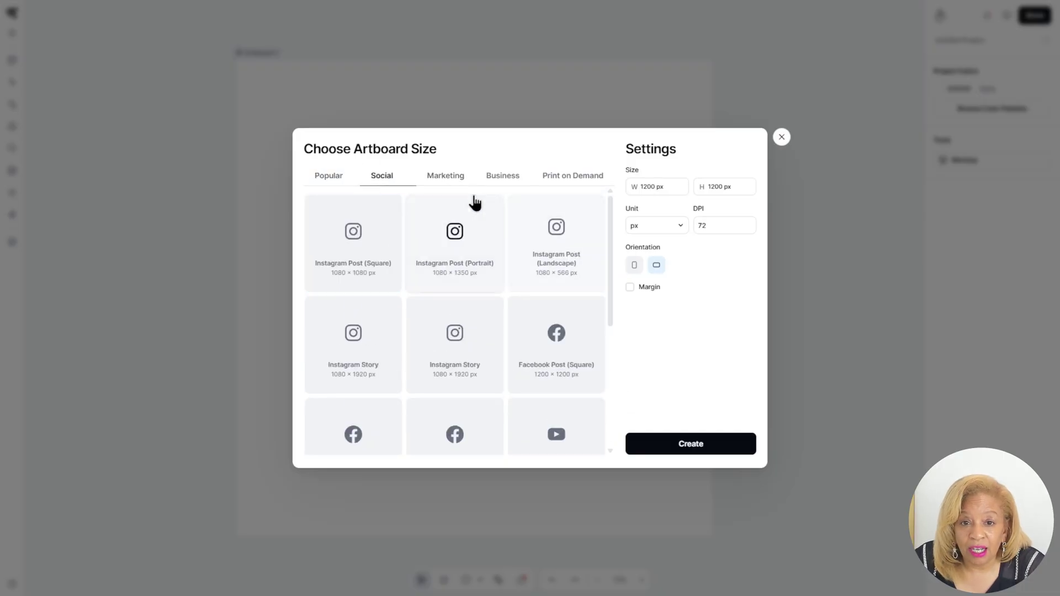
{"action": "left_click", "coordinate": [460, 180]}
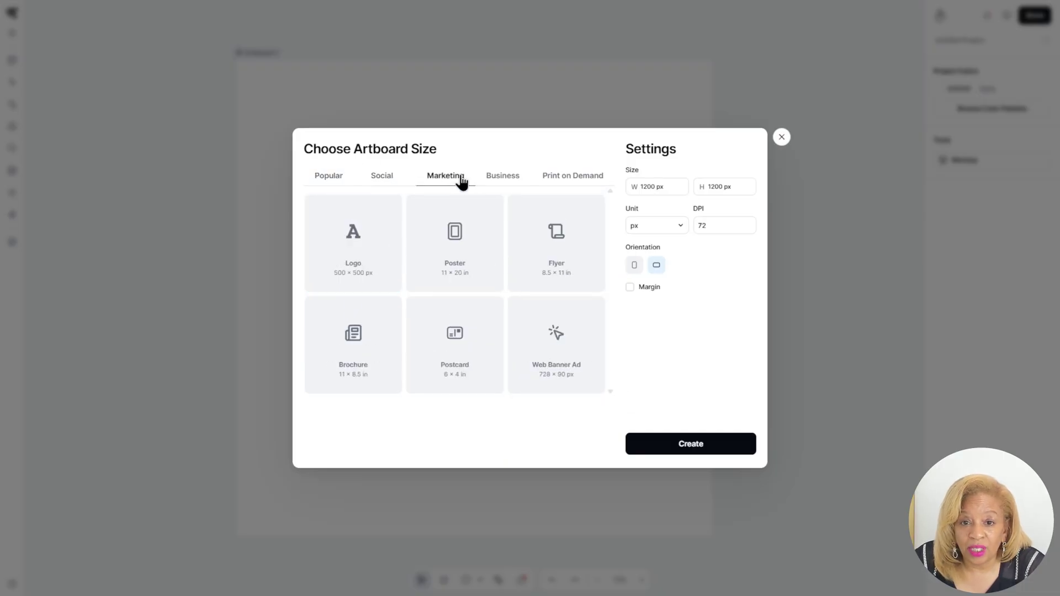
{"action": "left_click", "coordinate": [490, 257]}
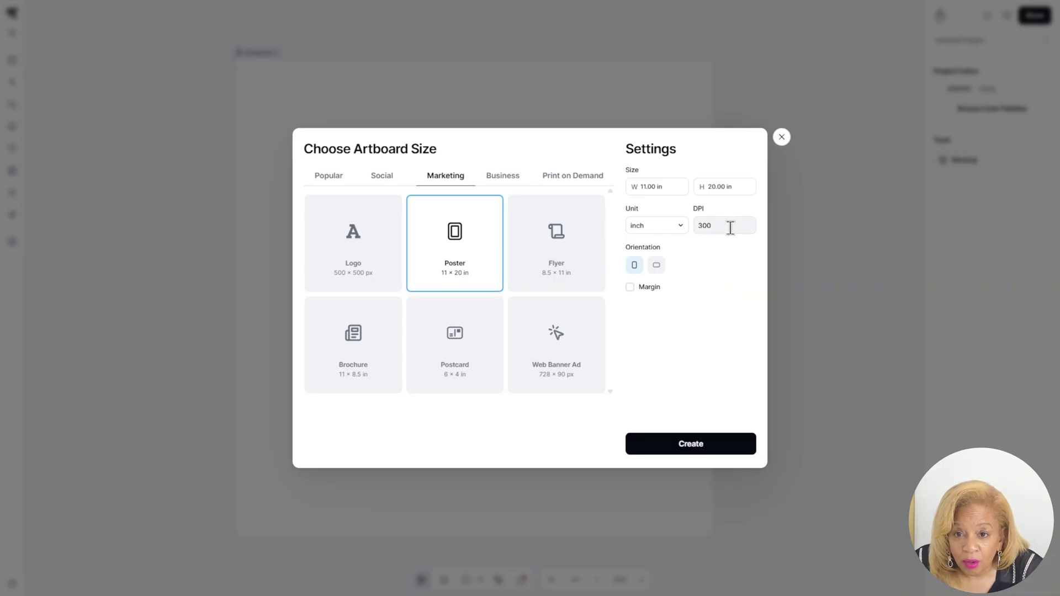
{"action": "left_click", "coordinate": [658, 445]}
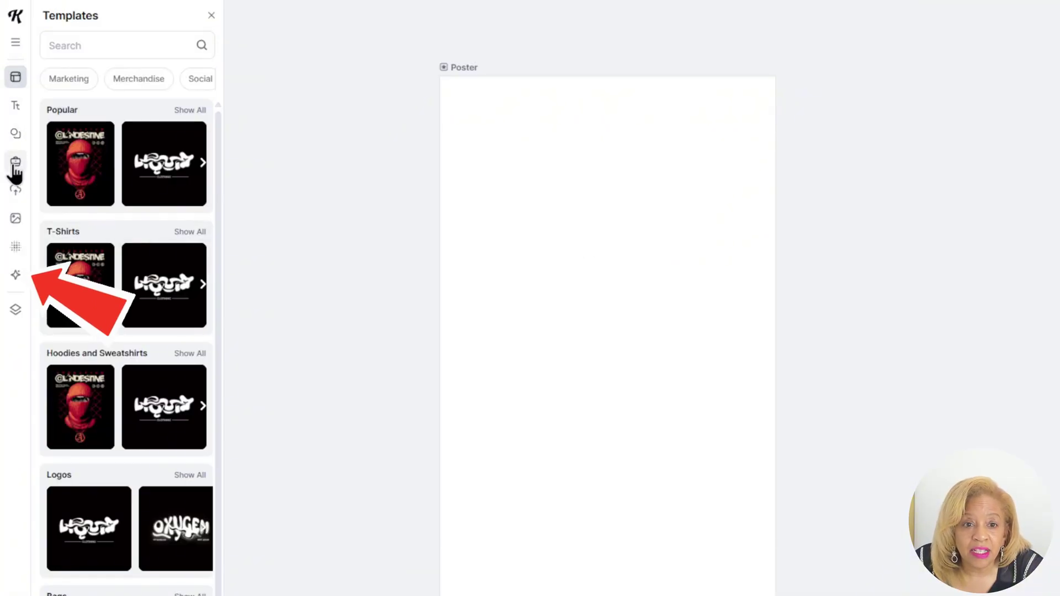
- Open the AI image generator and enter the prompt "The version of you that dreams big already exists—go meet them."
{"action": "left_click", "coordinate": [17, 276]}
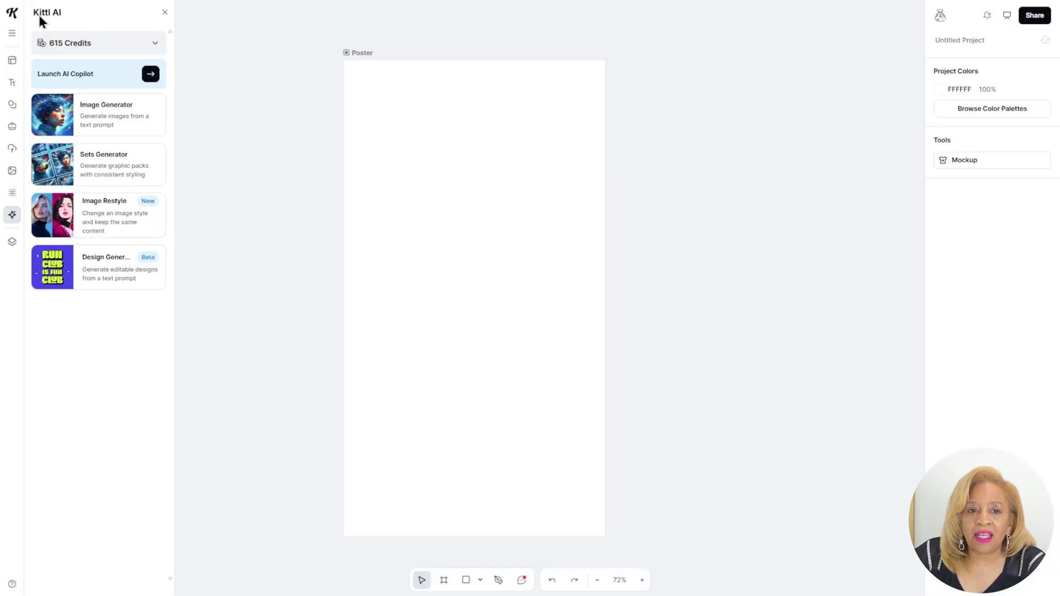
{"action": "left_click", "coordinate": [132, 121]}
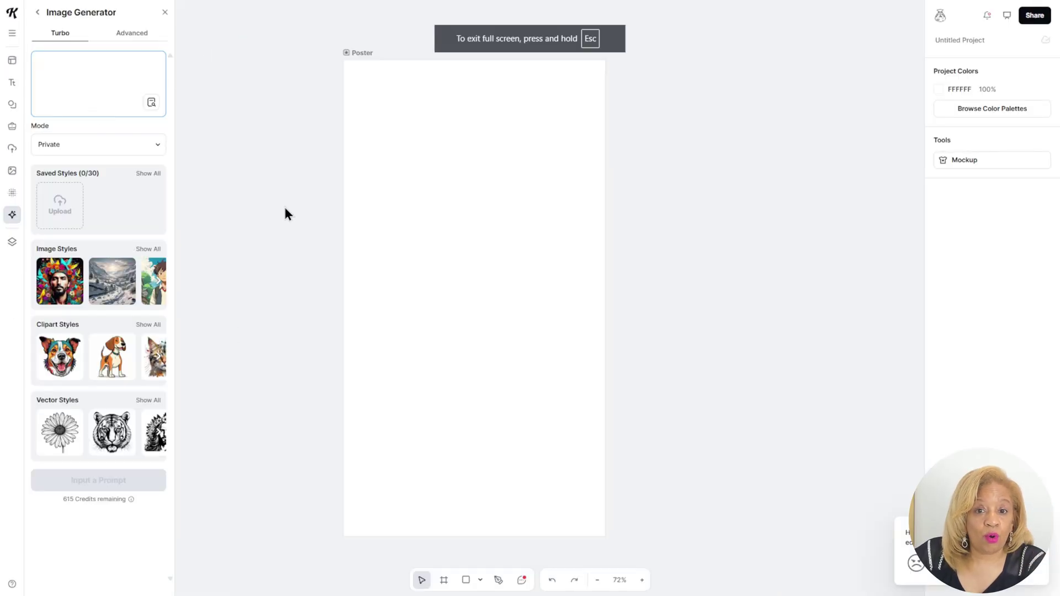
{"action": "type", "text": "The version of you that dreams big already exists—go meet them."}
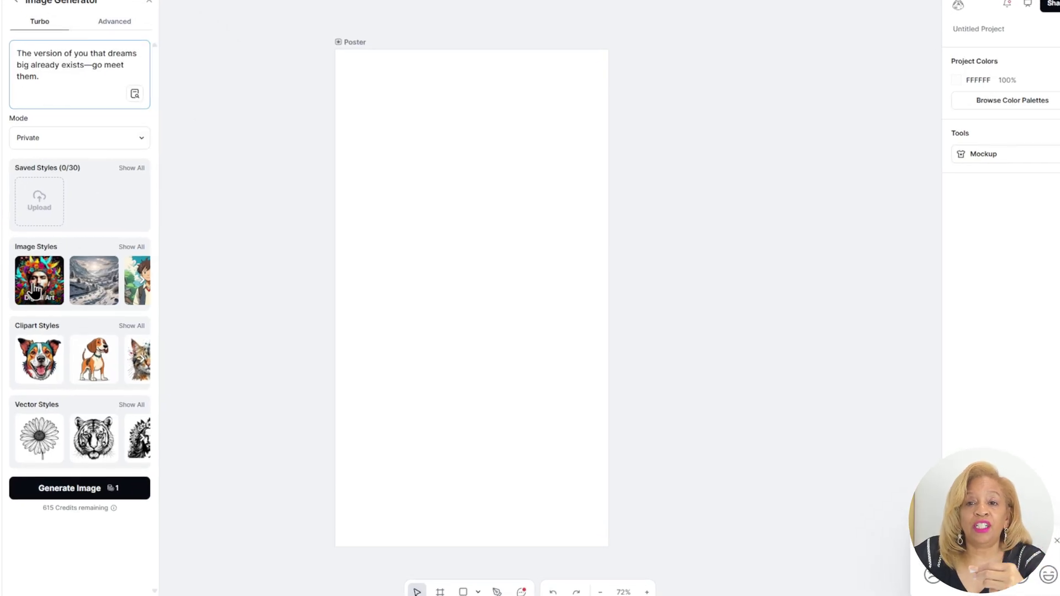
- Choose the Digital Art image style, generate the image and return to the generator's prompt settings
{"action": "left_click", "coordinate": [131, 247]}
{"action": "scroll", "coordinate": [318, 169], "scroll_direction": "down", "scroll_amount": 2}
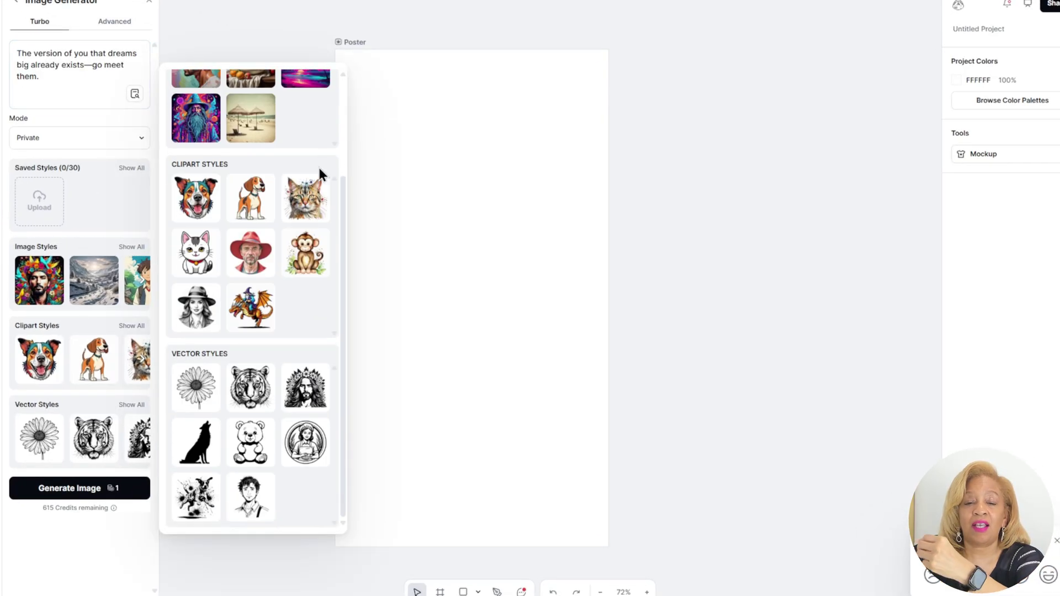
{"action": "scroll", "coordinate": [318, 165], "scroll_direction": "up", "scroll_amount": 3}
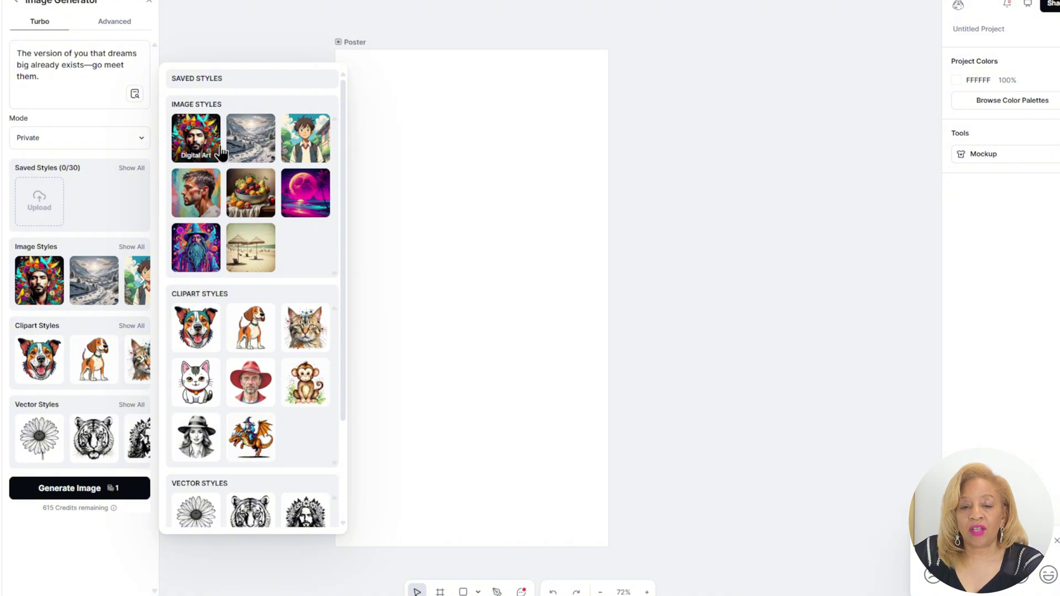
{"action": "left_click", "coordinate": [197, 138]}
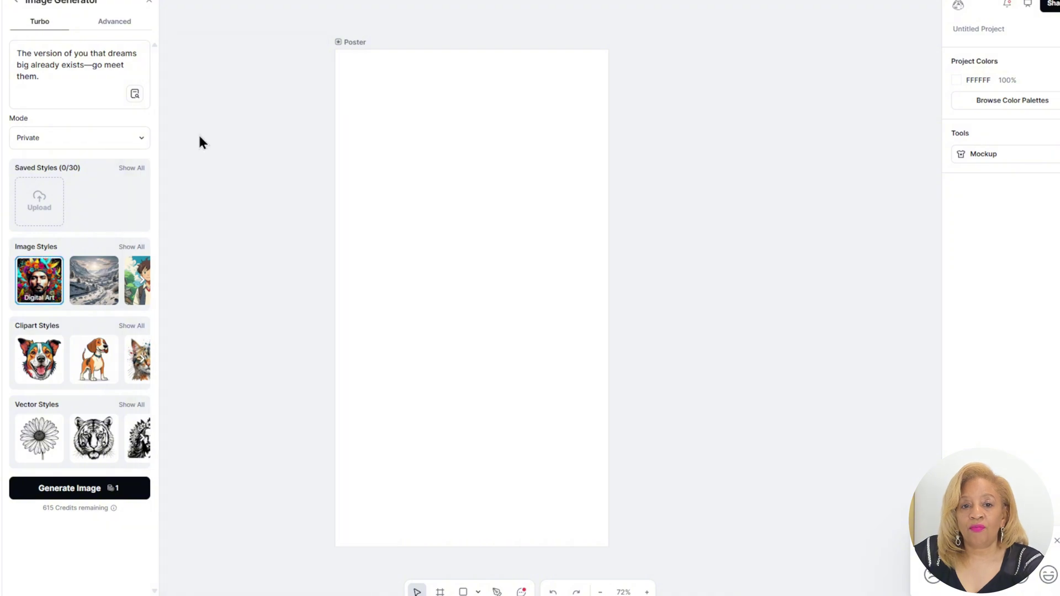
{"action": "left_click", "coordinate": [120, 494]}
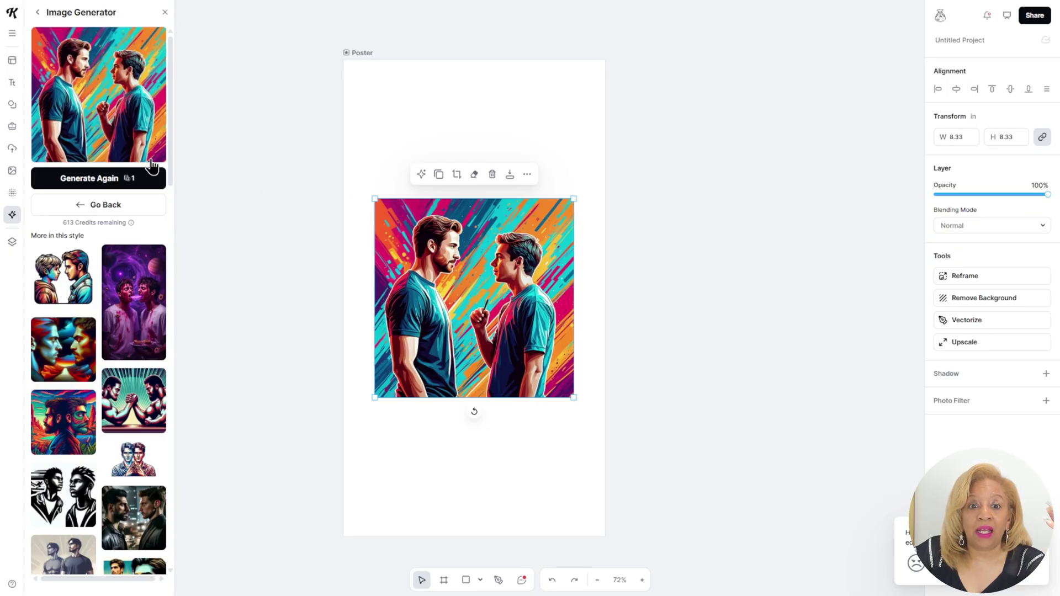
{"action": "left_click", "coordinate": [37, 12]}
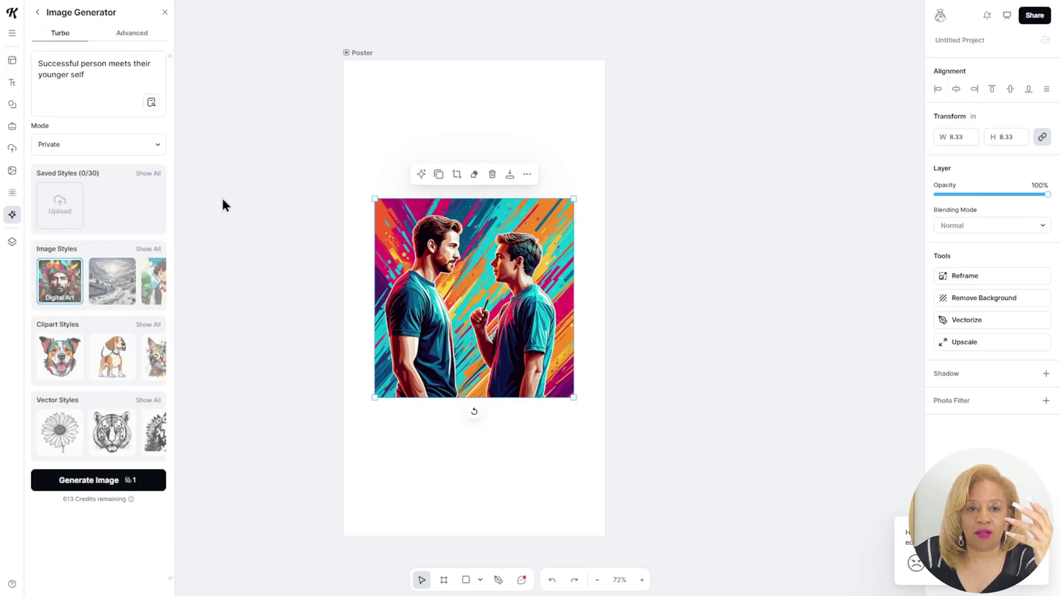
- Enlarge the generated image to about 10.90 × 10.90 in so it spans the poster's width
{"action": "left_click_drag", "start_coordinate": [375, 199], "coordinate": [327, 159]}
{"action": "left_click_drag", "start_coordinate": [434, 203], "coordinate": [445, 186]}
{"action": "left_click_drag", "start_coordinate": [580, 380], "coordinate": [606, 398]}
{"action": "left_click", "coordinate": [584, 381]}
{"action": "left_click_drag", "start_coordinate": [559, 353], "coordinate": [556, 395]}
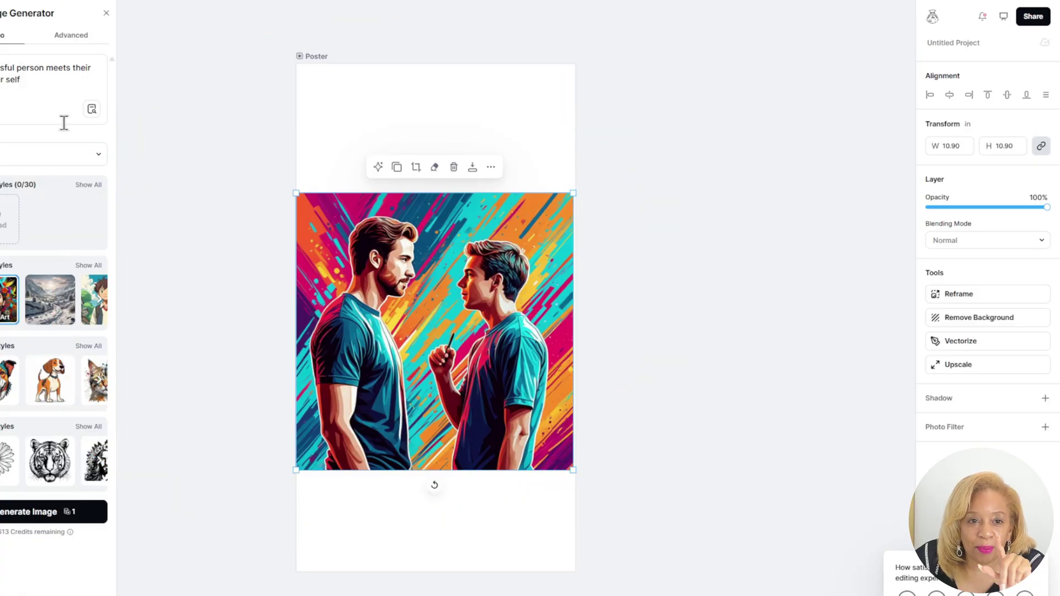
- Shift the image slightly lower and reframe it with a custom size, extending it upward and downward over the full poster height
{"action": "left_click", "coordinate": [1017, 294]}
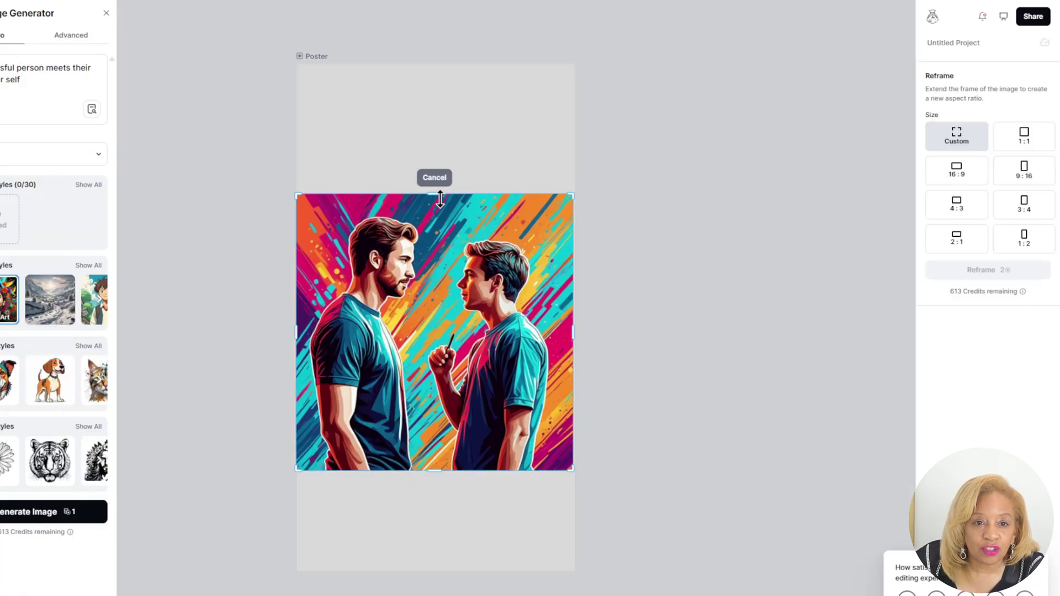
{"action": "left_click_drag", "start_coordinate": [440, 196], "coordinate": [454, 56]}
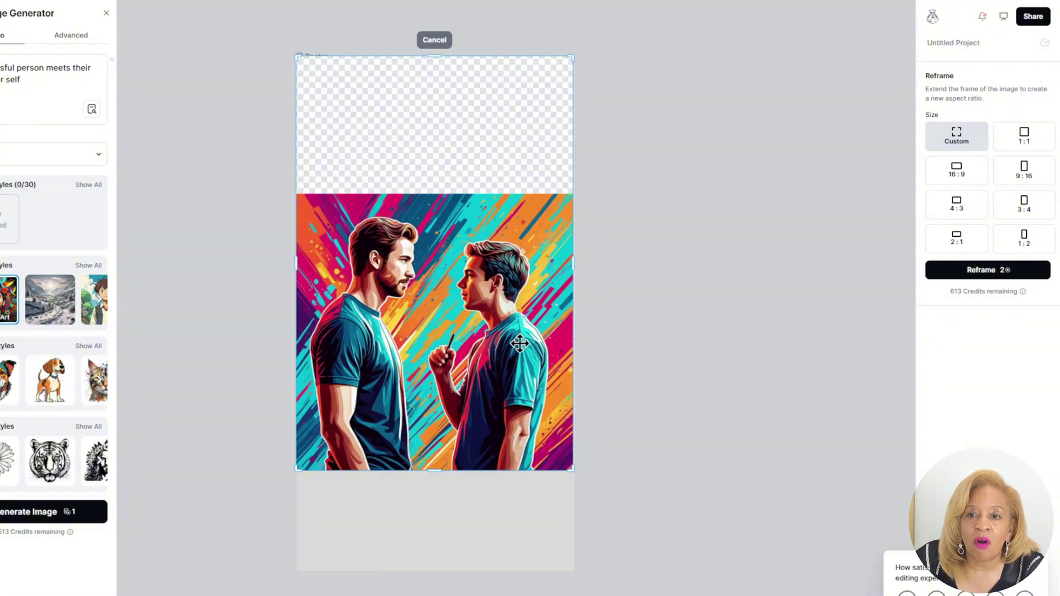
{"action": "mouse_move", "coordinate": [521, 342]}
{"action": "left_mouse_down"}
{"action": "mouse_move", "coordinate": [522, 407]}
{"action": "mouse_move", "coordinate": [523, 356]}
{"action": "left_mouse_up"}
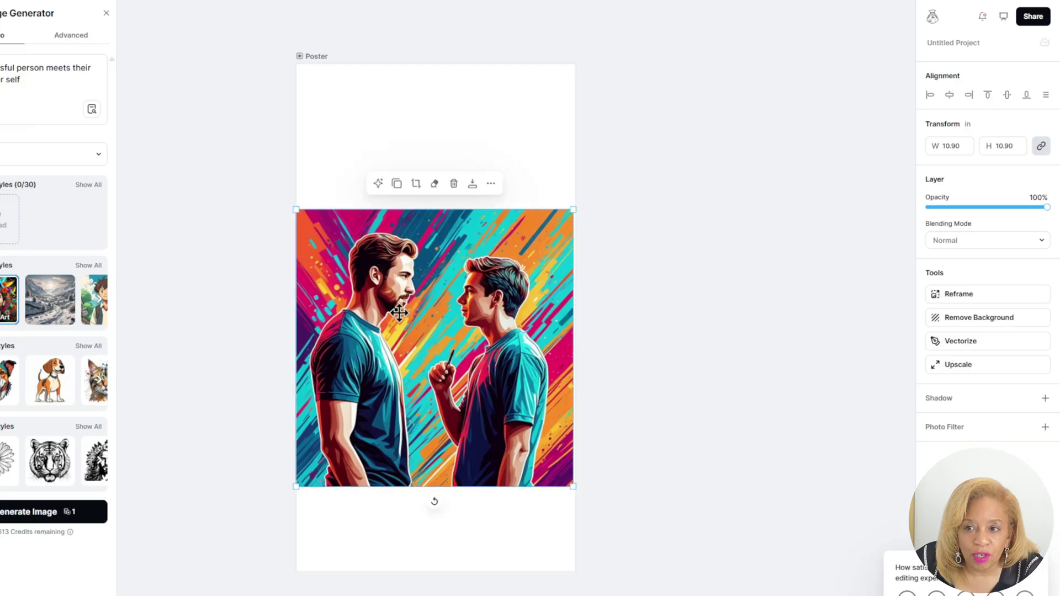
{"action": "left_click", "coordinate": [960, 295]}
{"action": "left_click_drag", "start_coordinate": [436, 211], "coordinate": [435, 59]}
{"action": "left_click_drag", "start_coordinate": [426, 485], "coordinate": [431, 574]}
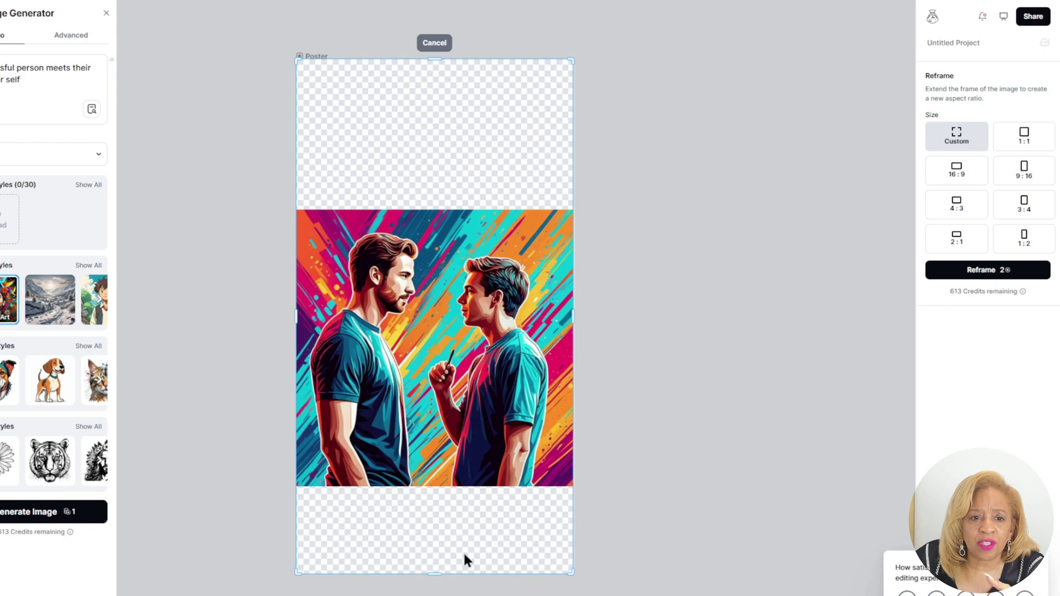
{"action": "left_click", "coordinate": [994, 270]}
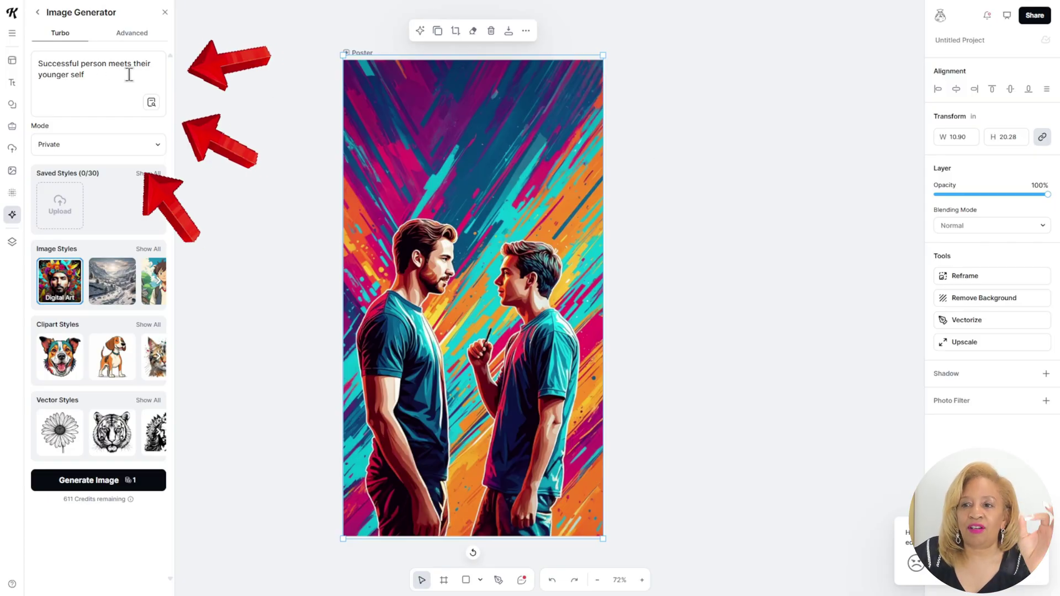
- Replace the image prompt with "The version of you that dreams big already exists—go meet them." and deselect the image
{"action": "left_click_drag", "start_coordinate": [98, 75], "coordinate": [206, 128]}
{"action": "key", "text": "BackSpace"}
{"action": "type", "text": "The version of you that dreams big already exists—go meet them."}
{"action": "left_click", "coordinate": [212, 116]}
- Add a headline to the poster reading "The version of you that dreams big already exists—go meet them."
{"action": "left_click", "coordinate": [10, 83]}
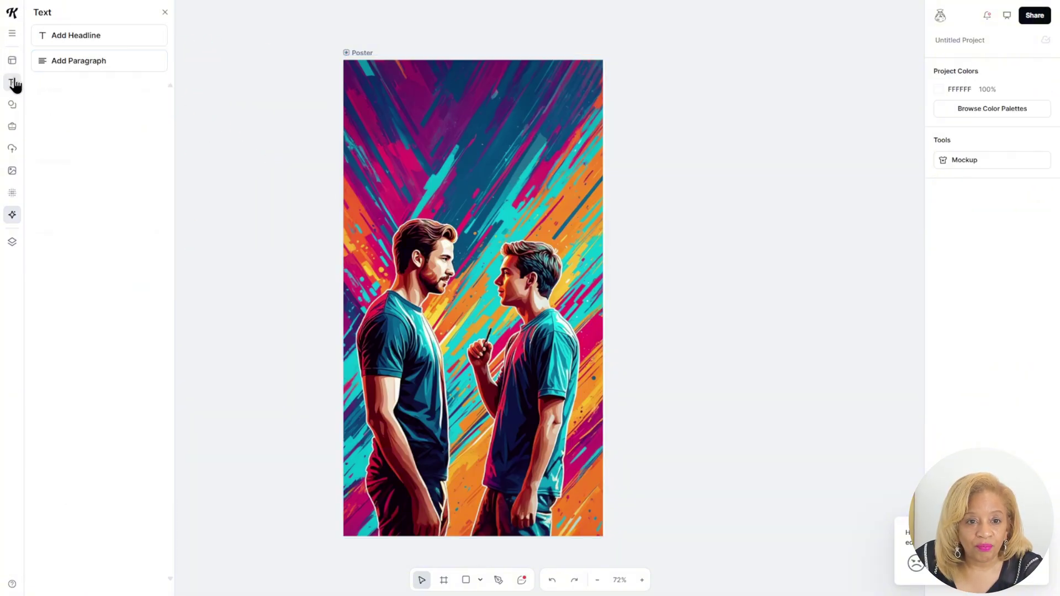
{"action": "left_click", "coordinate": [112, 42]}
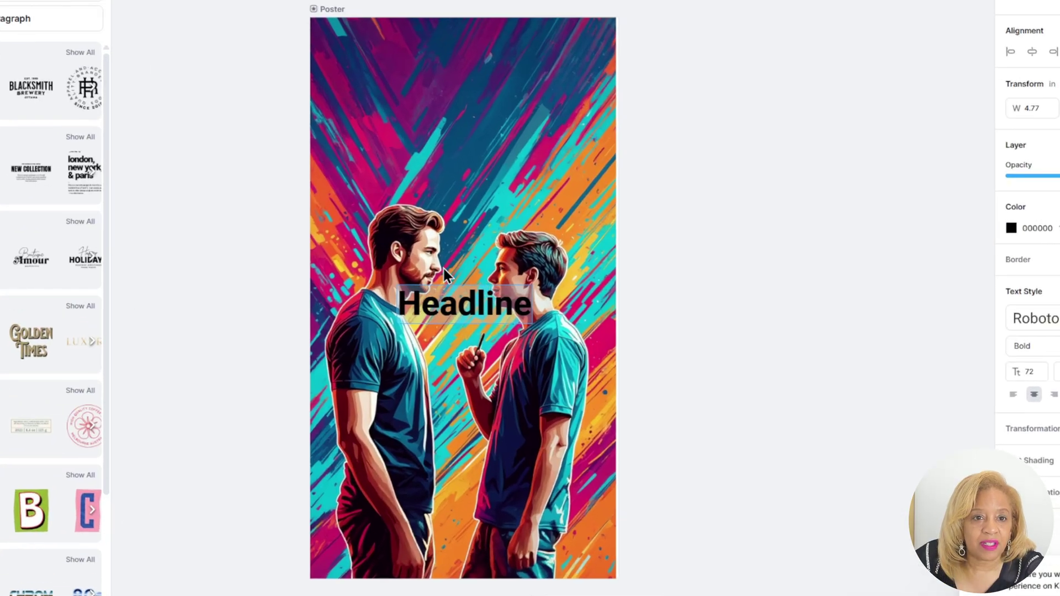
{"action": "key", "text": "ctrl+v"}
{"action": "key", "text": "Escape"}
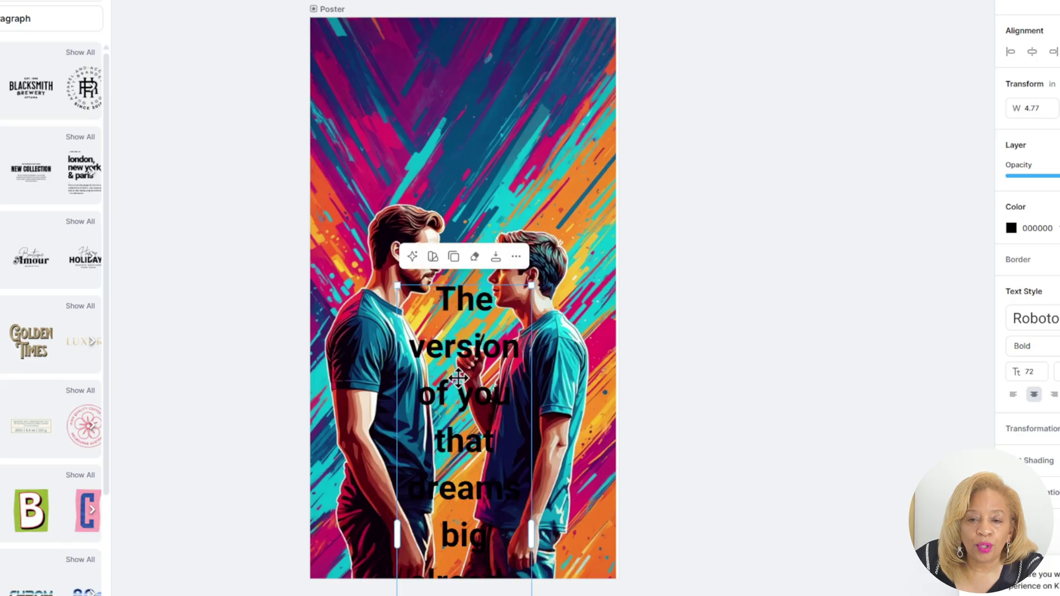
- Move the headline to the top of the poster and widen its text box to about 10.80 in
{"action": "left_click_drag", "start_coordinate": [436, 382], "coordinate": [377, 215]}
{"action": "key", "text": "ctrl+z"}
{"action": "left_click_drag", "start_coordinate": [462, 349], "coordinate": [376, 88]}
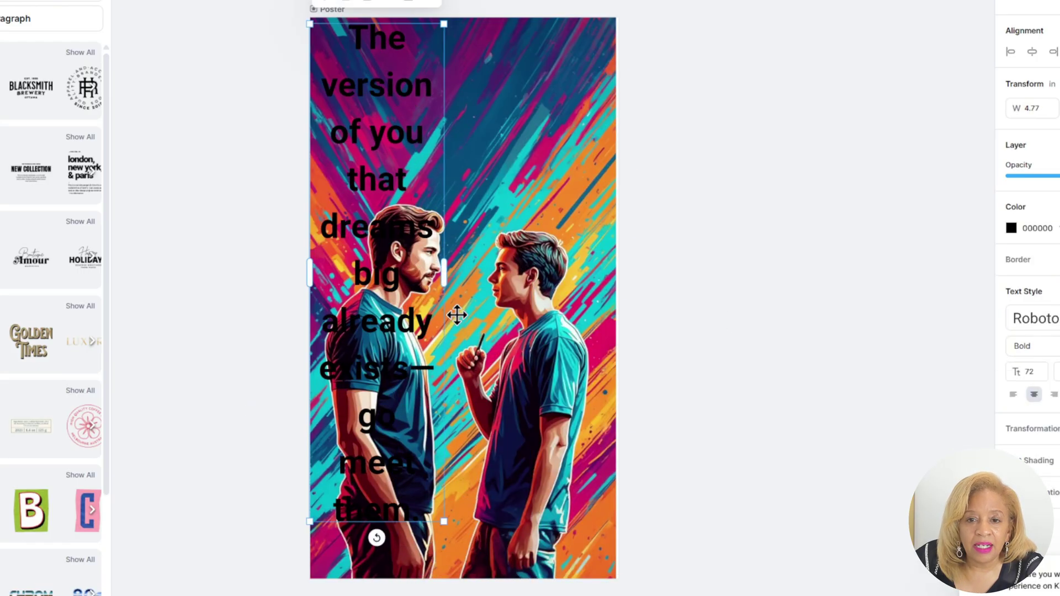
{"action": "left_click_drag", "start_coordinate": [447, 277], "coordinate": [614, 268]}
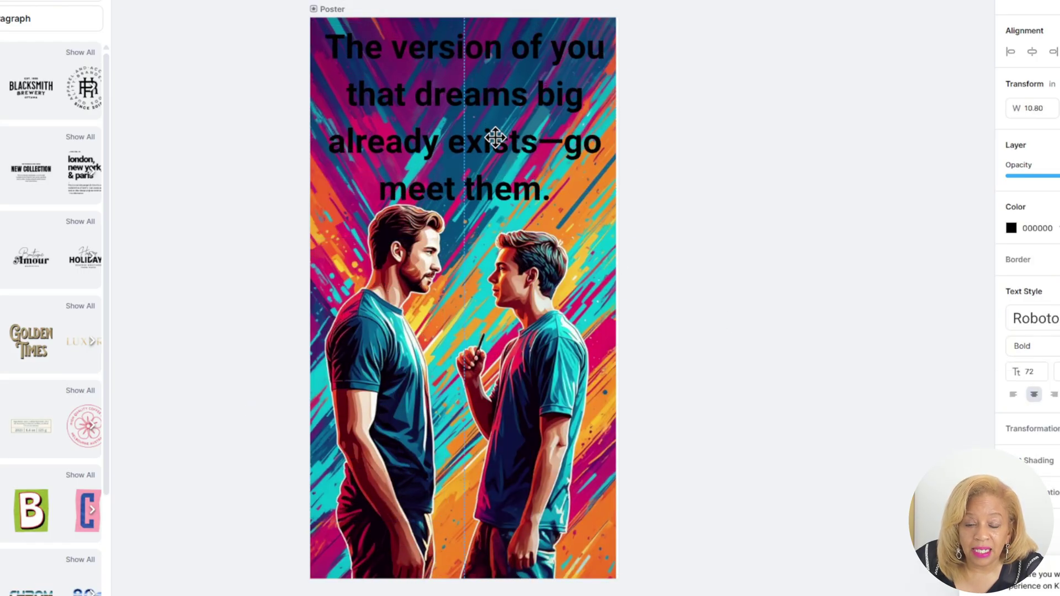
- Change the headline's text color to white (FFFFFF)
{"action": "left_click", "coordinate": [1010, 228]}
{"action": "left_click_drag", "start_coordinate": [812, 287], "coordinate": [746, 201]}
{"action": "left_click", "coordinate": [755, 116]}
{"action": "left_click", "coordinate": [526, 141]}
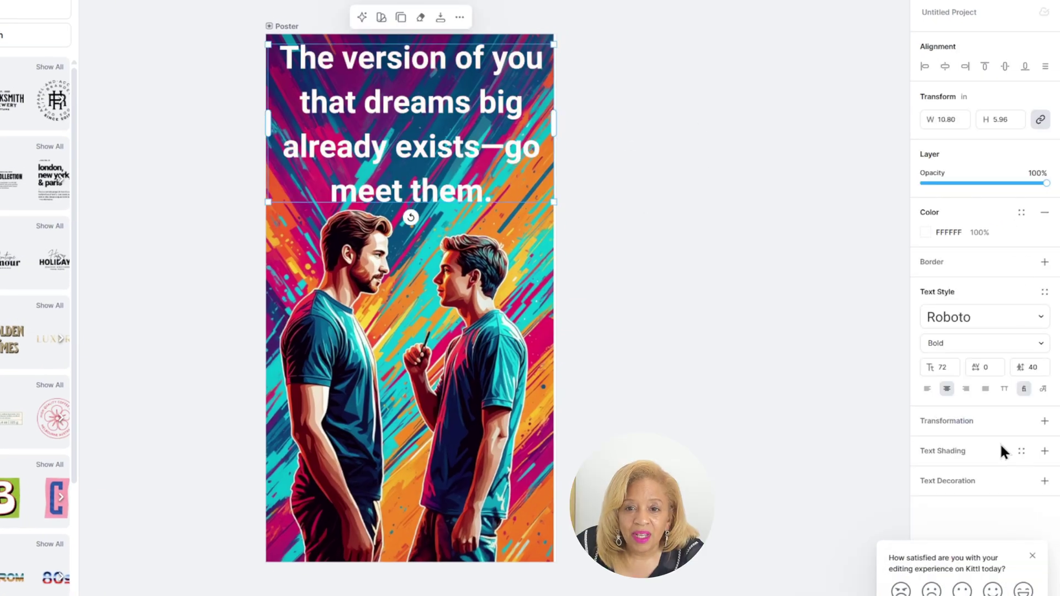
- Add a text shading effect to the headline and adjust it to a dark shadow behind the letters
{"action": "left_click", "coordinate": [1045, 451]}
{"action": "left_click", "coordinate": [1034, 483]}
{"action": "scroll", "coordinate": [950, 496], "scroll_direction": "down", "scroll_amount": 2}
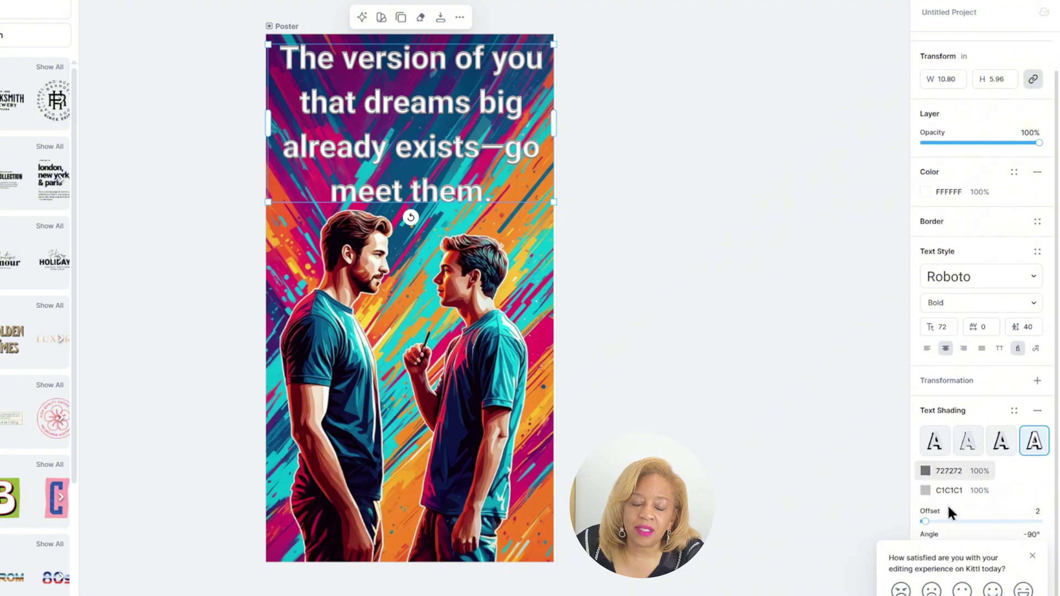
{"action": "left_click", "coordinate": [926, 465]}
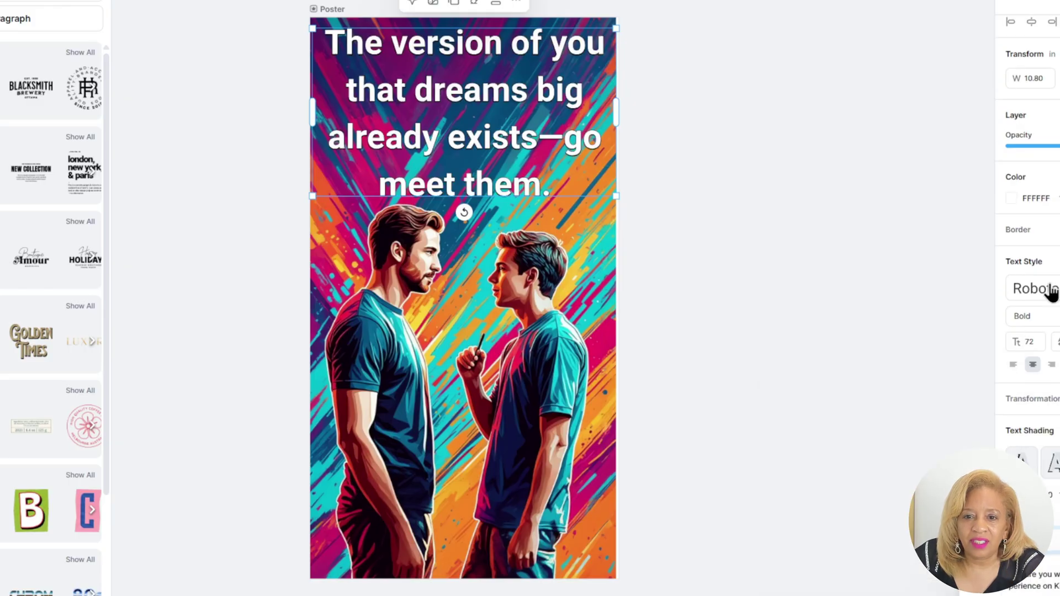
- Set the headline font to Accelerator, reduce its size to 55 and fit the text box to about 10.68 in wide
{"action": "left_click", "coordinate": [1052, 293]}
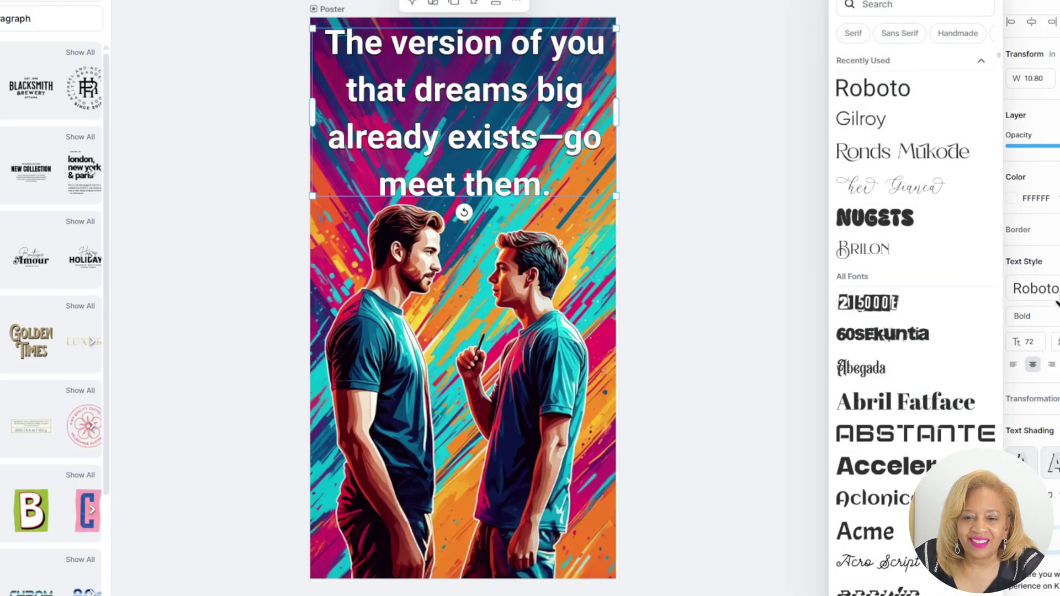
{"action": "left_click", "coordinate": [905, 466]}
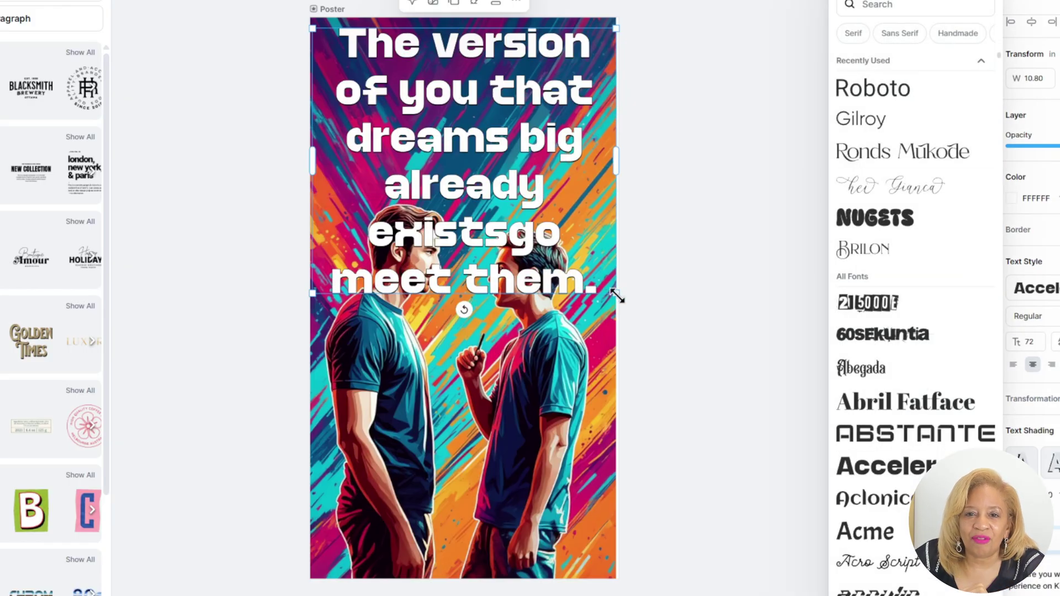
{"action": "left_click_drag", "start_coordinate": [617, 295], "coordinate": [543, 158]}
{"action": "left_click_drag", "start_coordinate": [507, 120], "coordinate": [659, 176]}
{"action": "left_click", "coordinate": [663, 102]}
{"action": "left_click", "coordinate": [665, 108]}
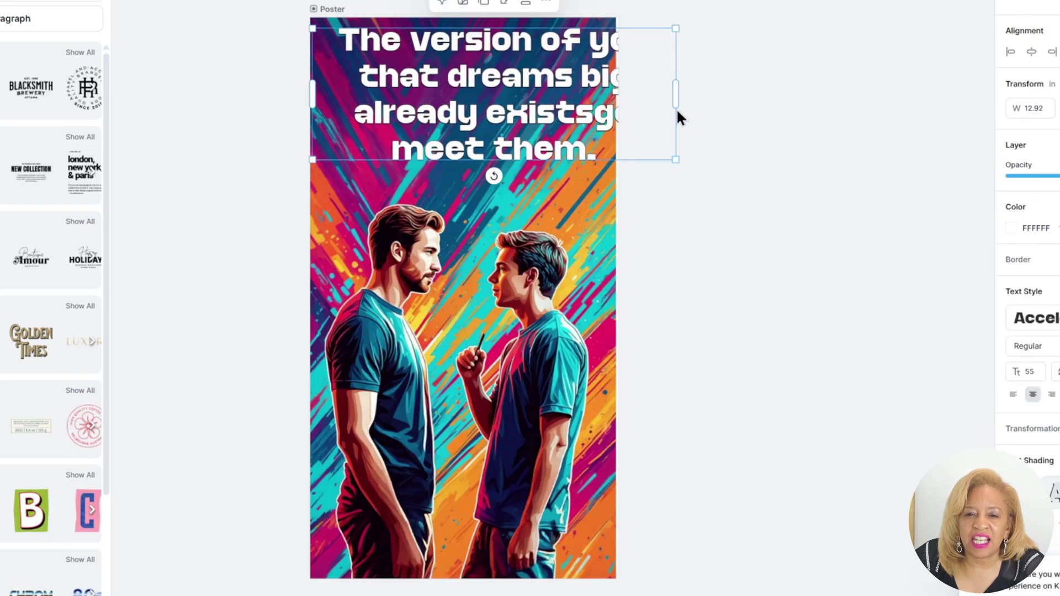
{"action": "left_click_drag", "start_coordinate": [676, 111], "coordinate": [611, 101]}
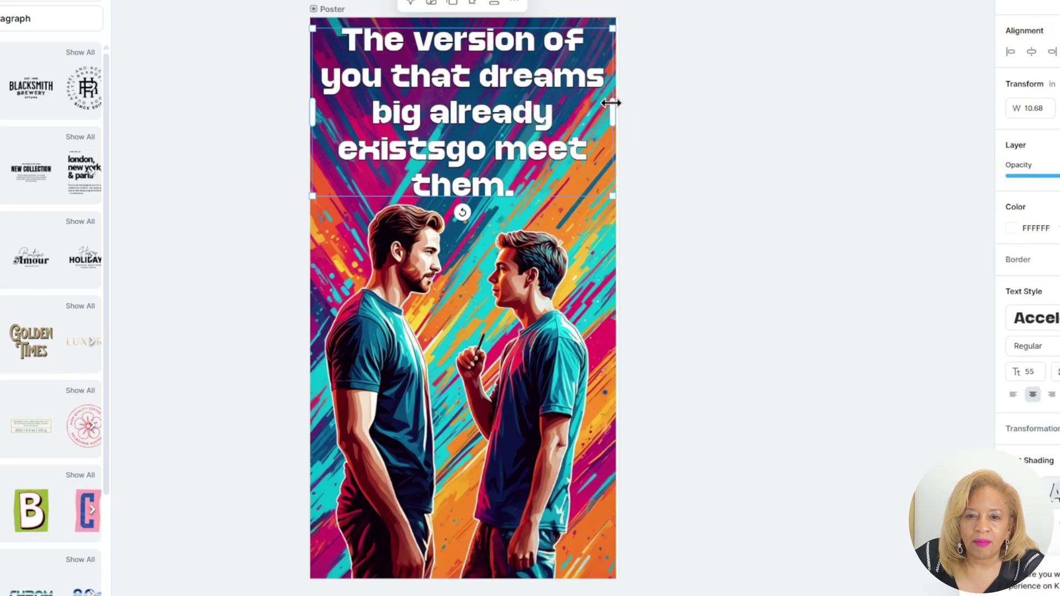
{"action": "left_click_drag", "start_coordinate": [450, 99], "coordinate": [453, 100]}
- Edit the headline's fourth line to read "exists! Go meet" and deselect the text
{"action": "double_click", "coordinate": [454, 145]}
{"action": "double_click", "coordinate": [454, 169]}
{"action": "key", "text": "Right"}
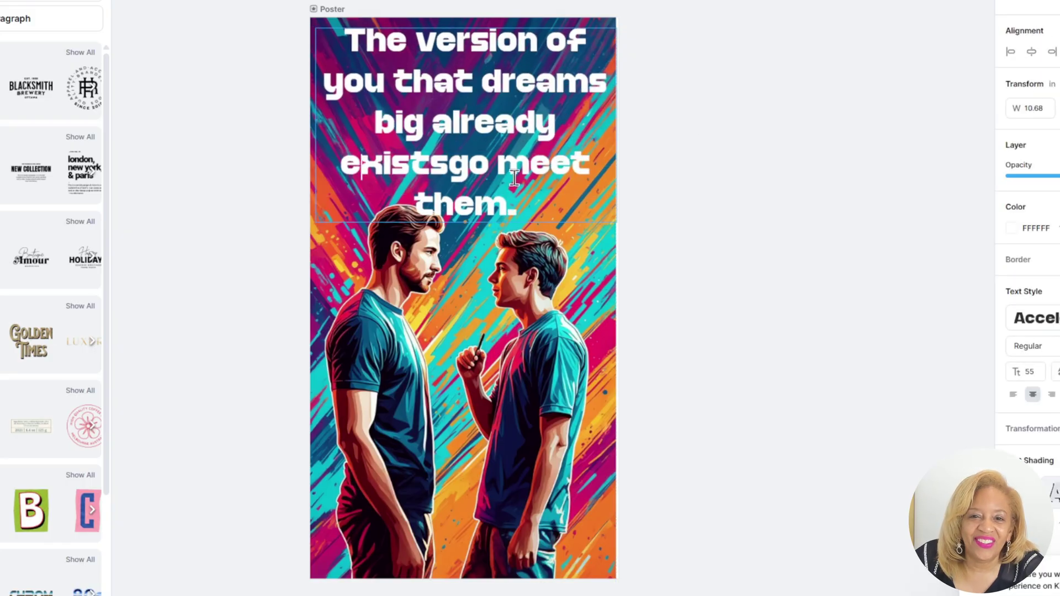
{"action": "type", "text": "!"}
{"action": "key", "text": "Delete"}
{"action": "type", "text": "G"}
{"action": "key", "text": "Right"}
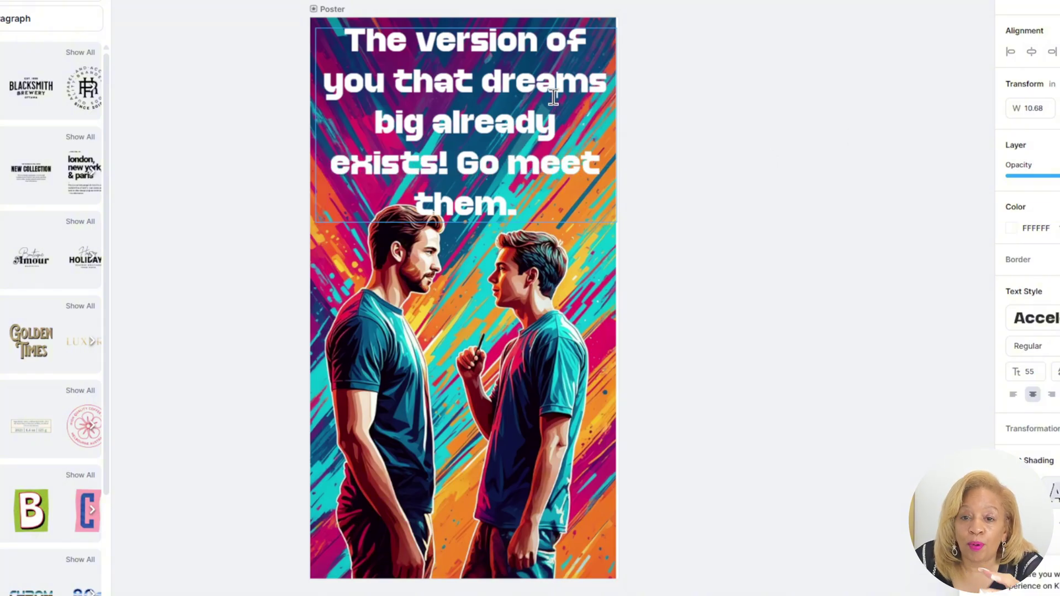
{"action": "key", "text": "Escape"}
{"action": "left_click", "coordinate": [793, 154]}
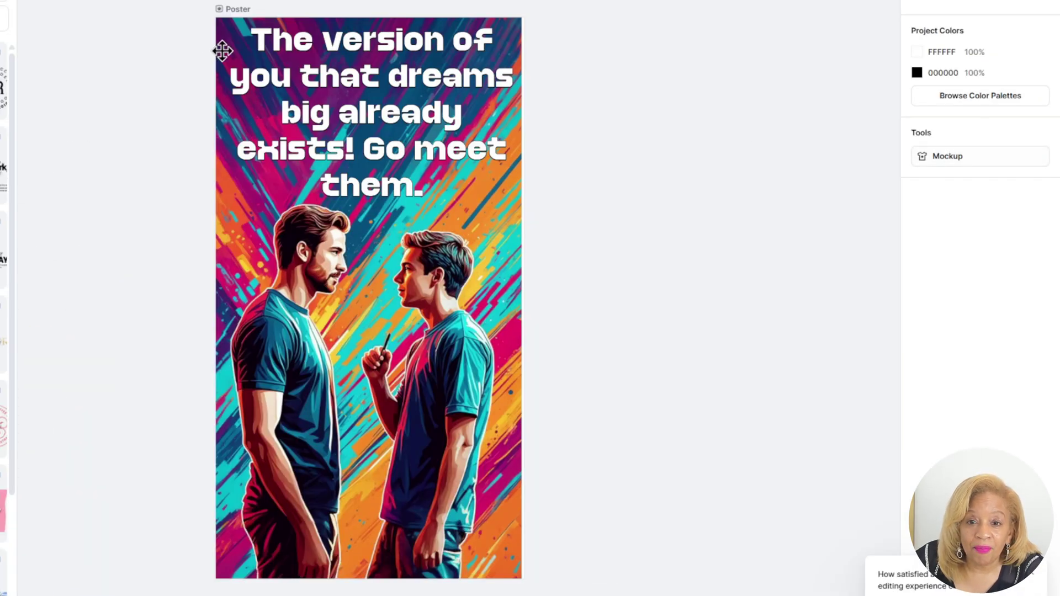
- Replace the period at the end of the headline with an exclamation mark
{"action": "left_click", "coordinate": [469, 187]}
{"action": "left_click", "coordinate": [469, 191]}
{"action": "key", "text": "BackSpace"}
{"action": "type", "text": "!"}
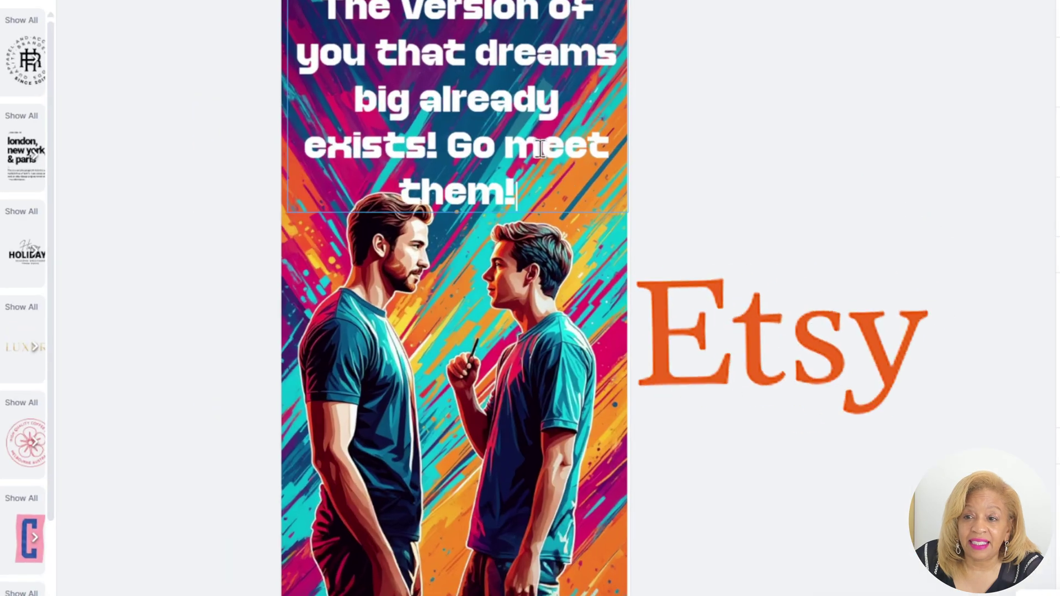
{"action": "key", "text": "Escape"}
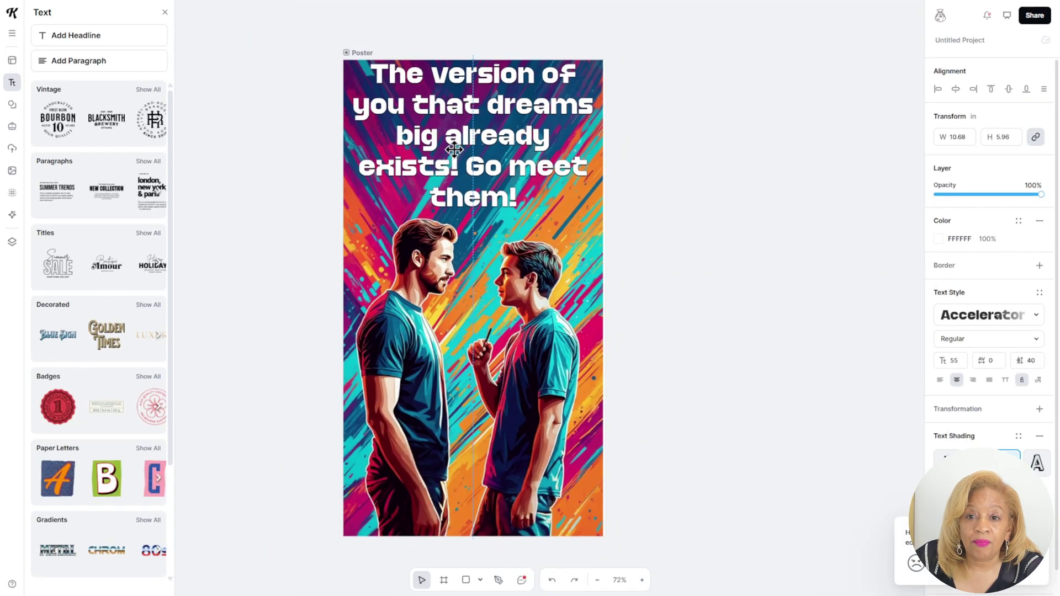
- Open the finished poster in a mockup and move it onto the open wall area above and beside the skateboarder
{"action": "left_click", "coordinate": [665, 227]}
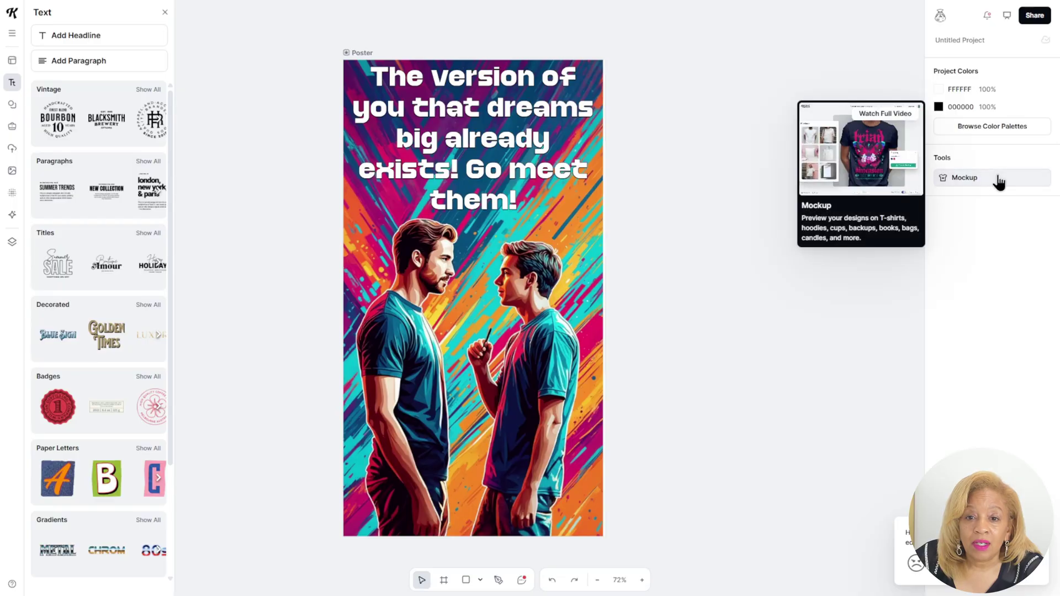
{"action": "left_click", "coordinate": [998, 180]}
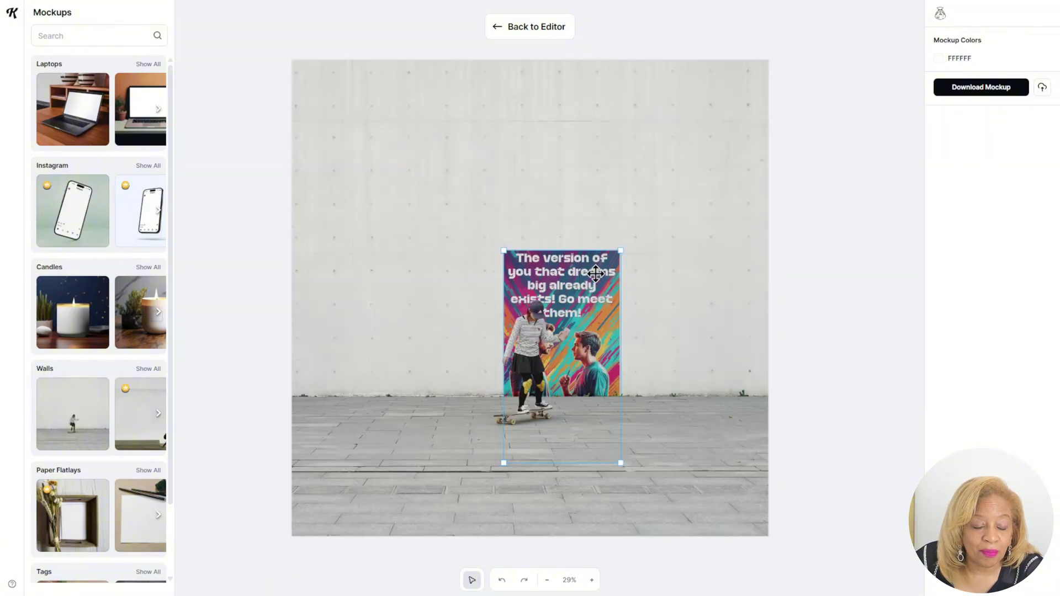
{"action": "left_click_drag", "start_coordinate": [595, 274], "coordinate": [458, 138]}
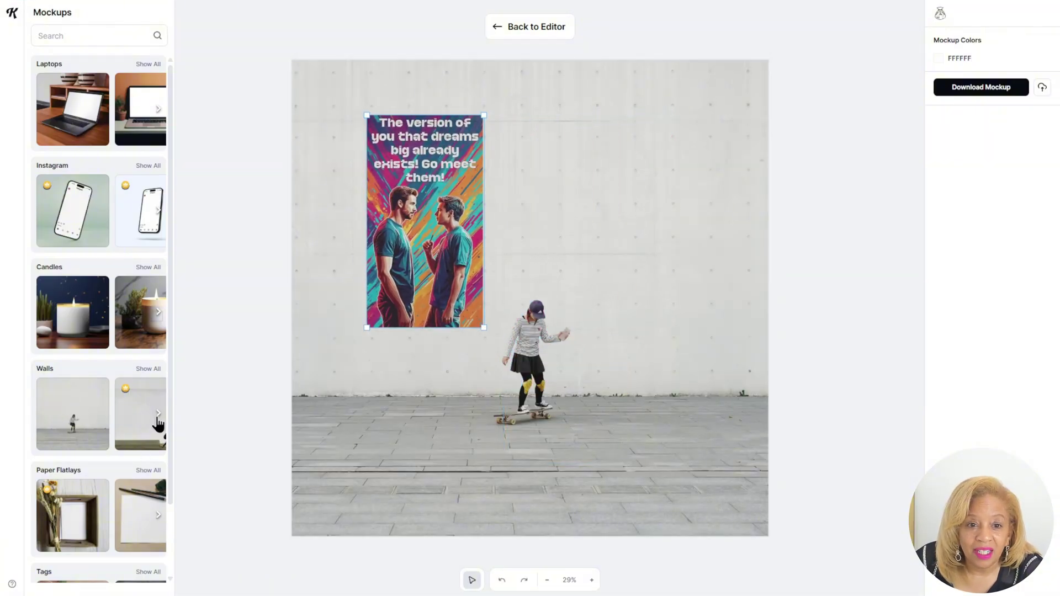
- Switch to the wall mockup showing a man seated on a wooden bench
{"action": "left_click", "coordinate": [147, 368]}
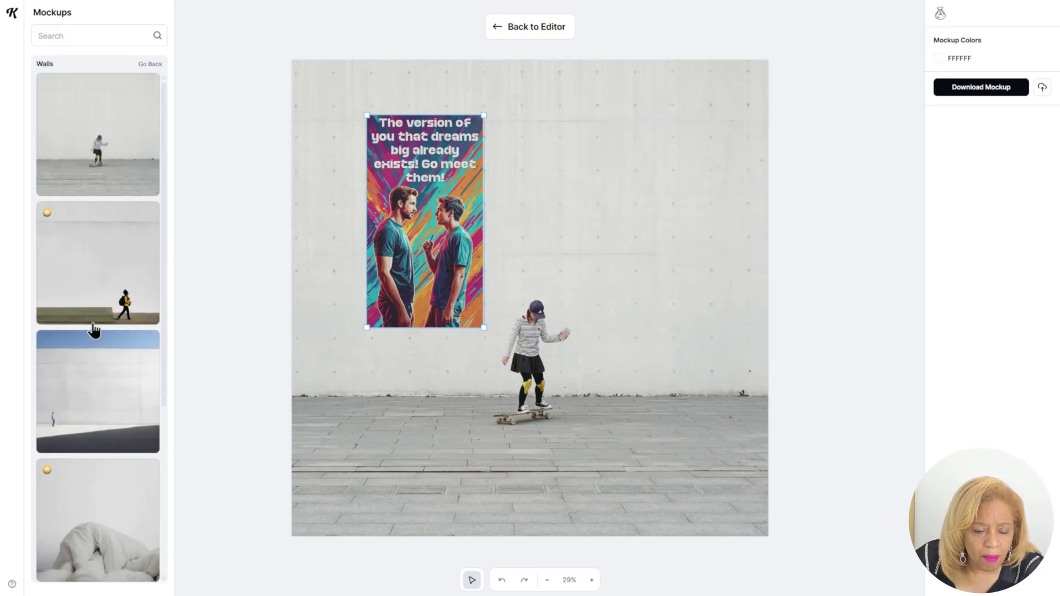
{"action": "scroll", "coordinate": [94, 330], "scroll_direction": "down", "scroll_amount": 4}
{"action": "left_click", "coordinate": [121, 430]}
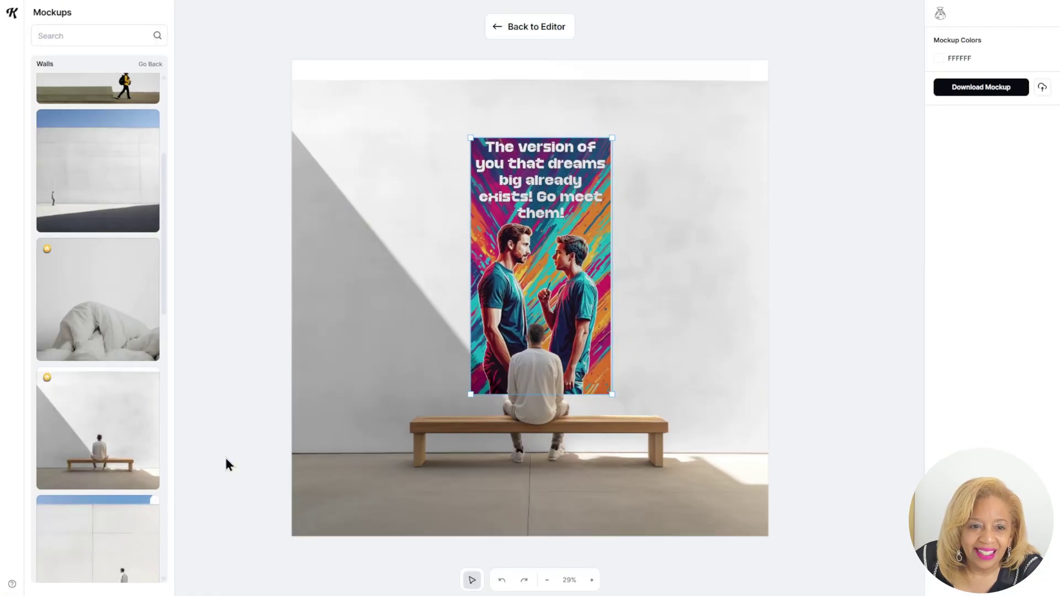
- Look through the full collection of wall mockups for other suitable scenes and return to the mockup categories
{"action": "scroll", "coordinate": [61, 407], "scroll_direction": "down", "scroll_amount": 5}
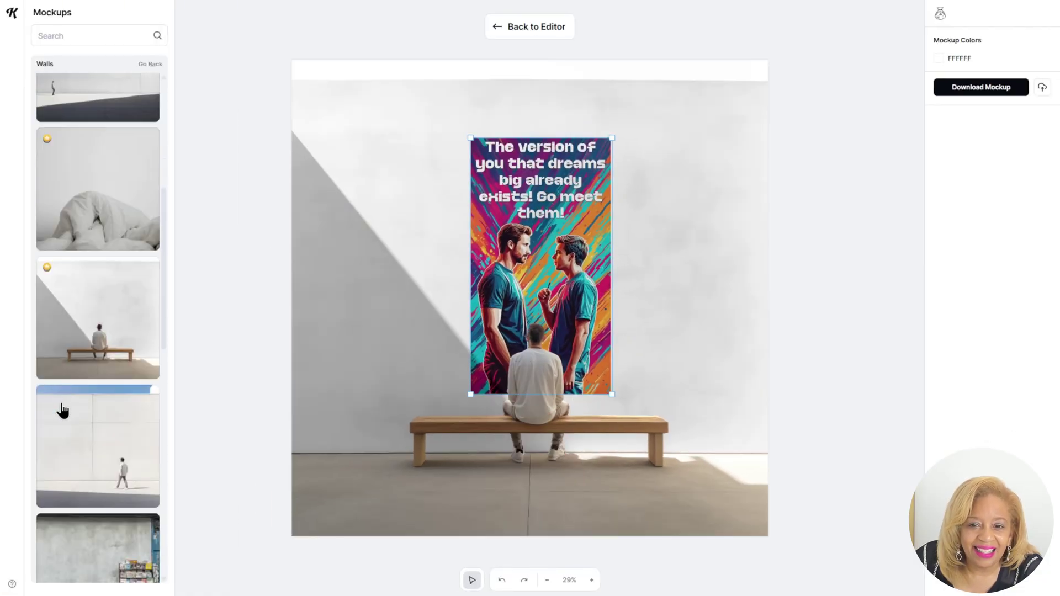
{"action": "scroll", "coordinate": [89, 371], "scroll_direction": "down", "scroll_amount": 1}
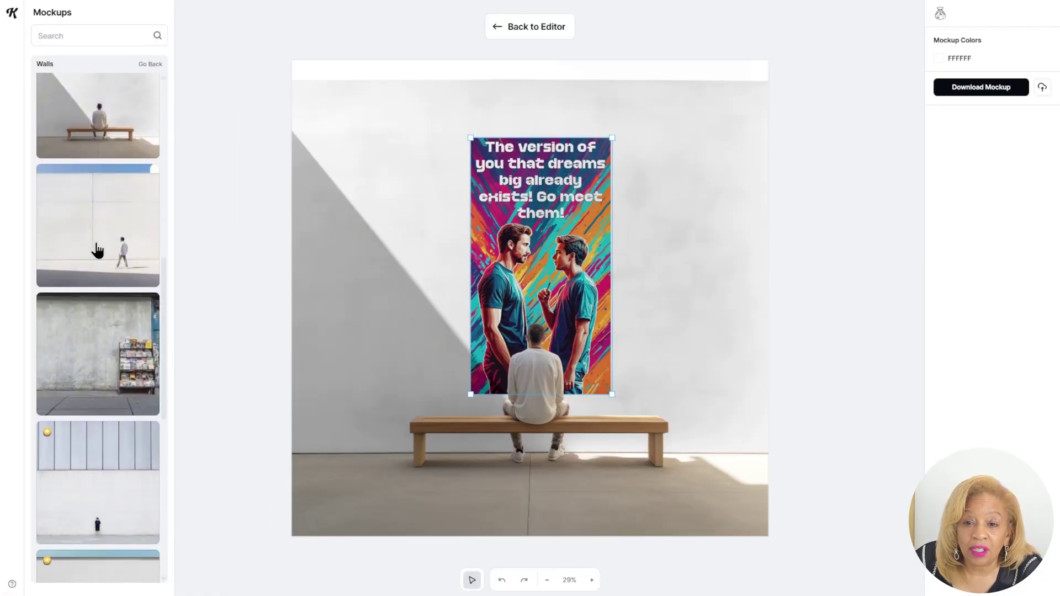
{"action": "scroll", "coordinate": [97, 250], "scroll_direction": "down", "scroll_amount": 10}
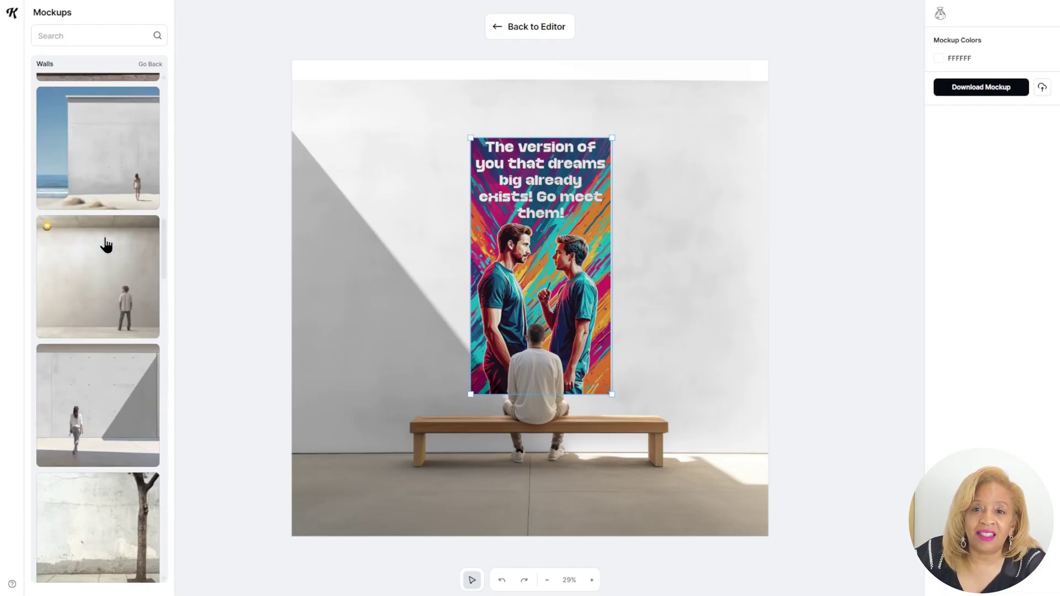
{"action": "scroll", "coordinate": [106, 245], "scroll_direction": "down", "scroll_amount": 8}
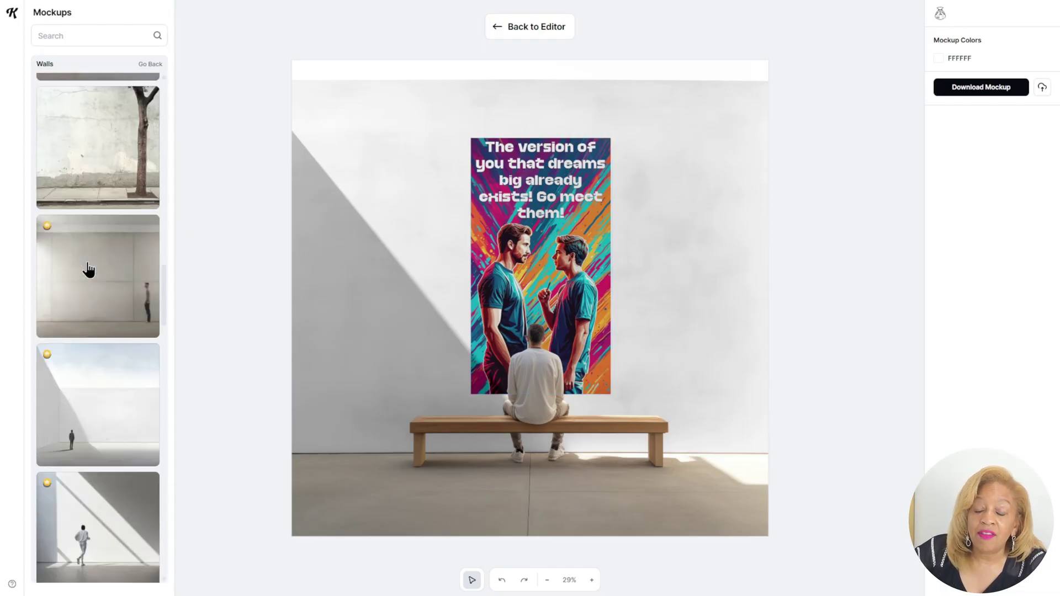
{"action": "scroll", "coordinate": [88, 270], "scroll_direction": "down", "scroll_amount": 8}
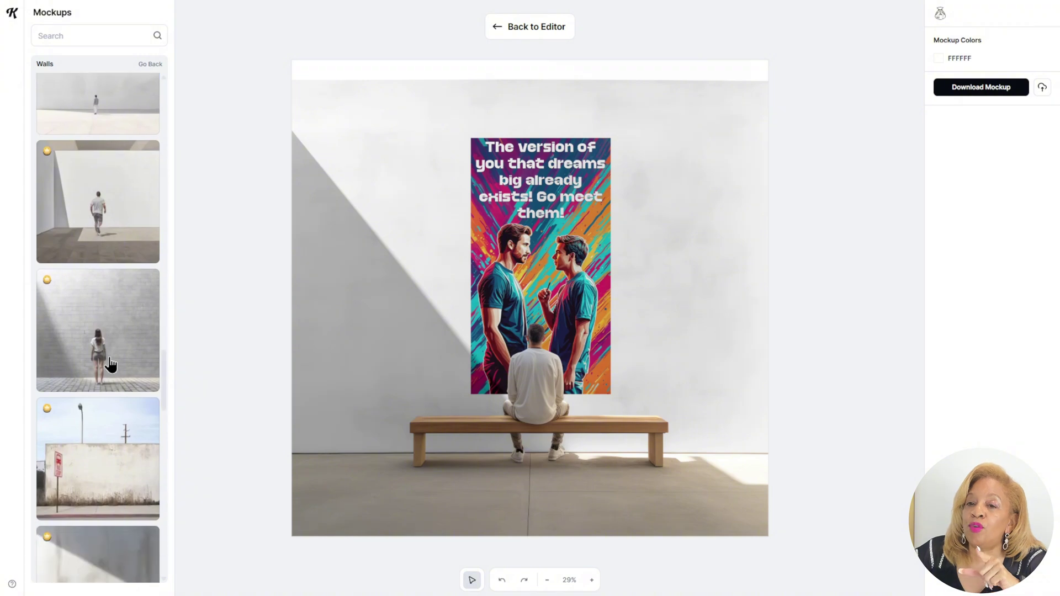
{"action": "scroll", "coordinate": [110, 359], "scroll_direction": "down", "scroll_amount": 8}
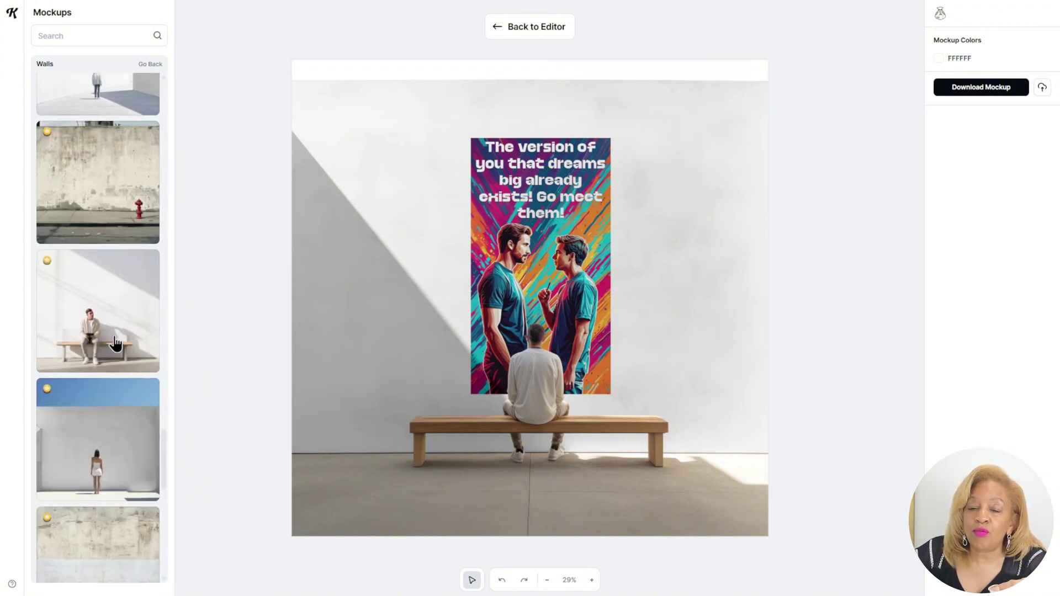
{"action": "scroll", "coordinate": [116, 345], "scroll_direction": "down", "scroll_amount": 8}
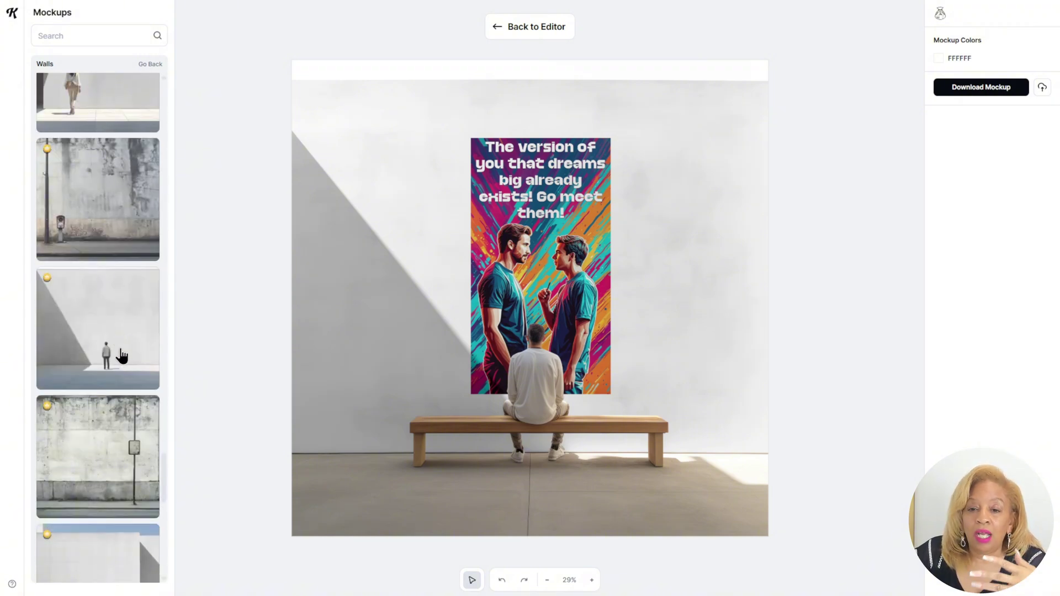
{"action": "scroll", "coordinate": [122, 356], "scroll_direction": "down", "scroll_amount": 8}
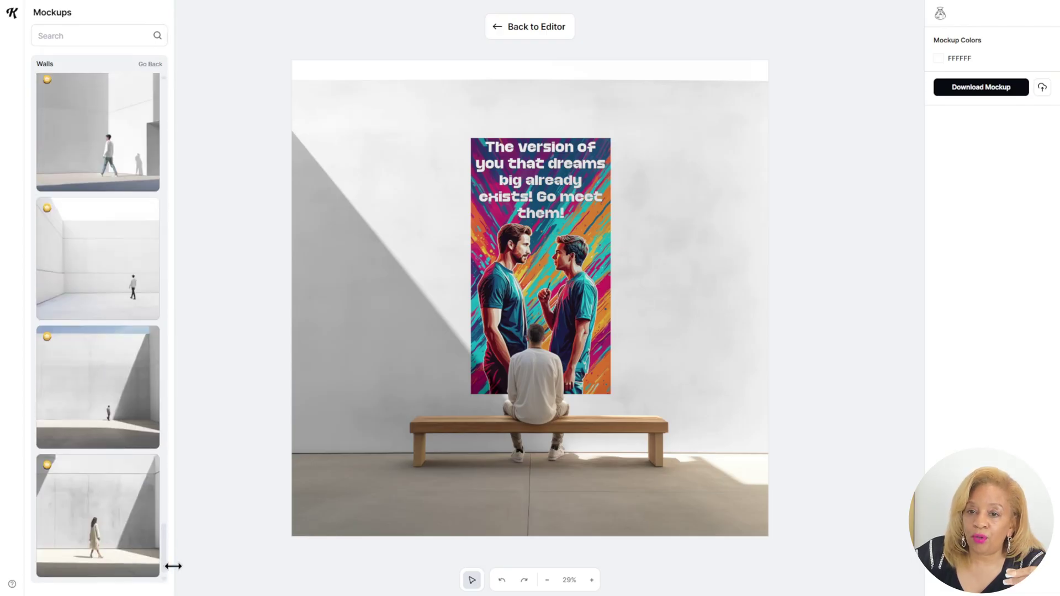
{"action": "left_click_drag", "start_coordinate": [163, 557], "coordinate": [172, 77]}
{"action": "left_click", "coordinate": [145, 65]}
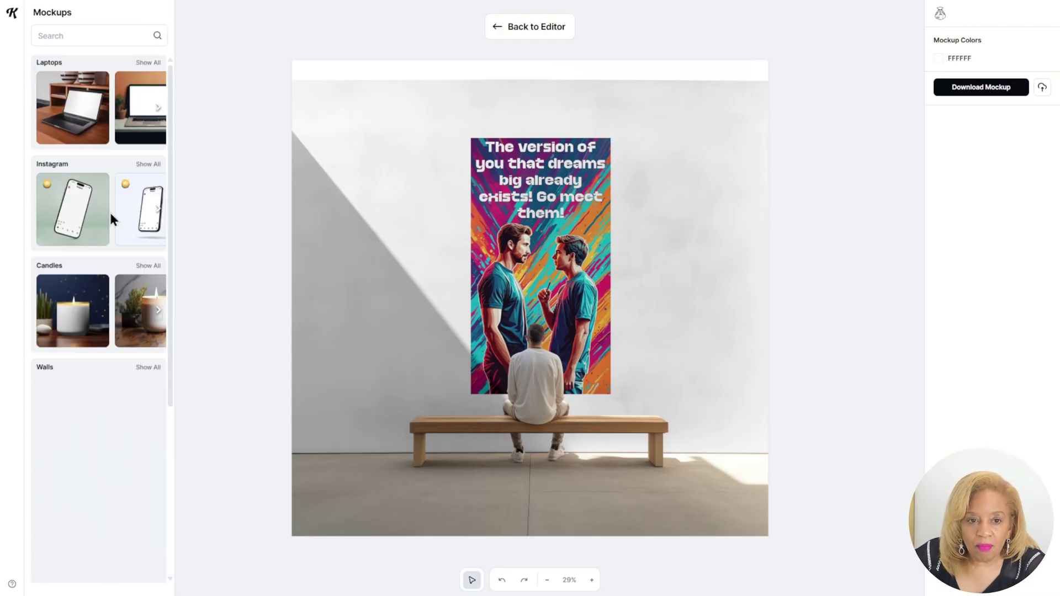
- Browse the remaining mockup categories and search the mockup library for "room" and "bedroom"
{"action": "scroll", "coordinate": [99, 321], "scroll_direction": "down", "scroll_amount": 10}
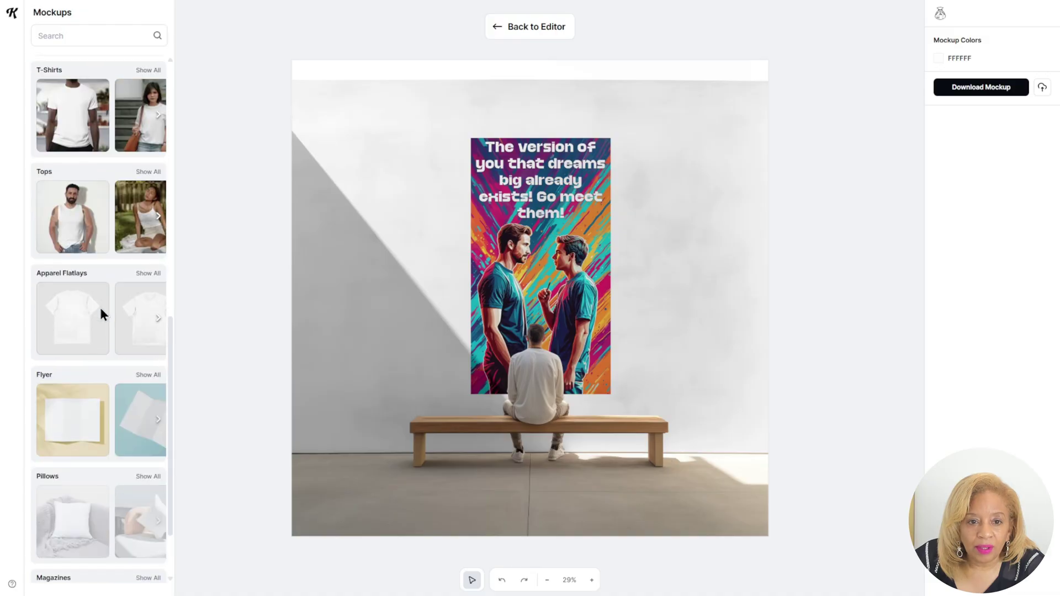
{"action": "scroll", "coordinate": [101, 313], "scroll_direction": "down", "scroll_amount": 2}
{"action": "scroll", "coordinate": [104, 315], "scroll_direction": "up", "scroll_amount": 6}
{"action": "left_click", "coordinate": [114, 35]}
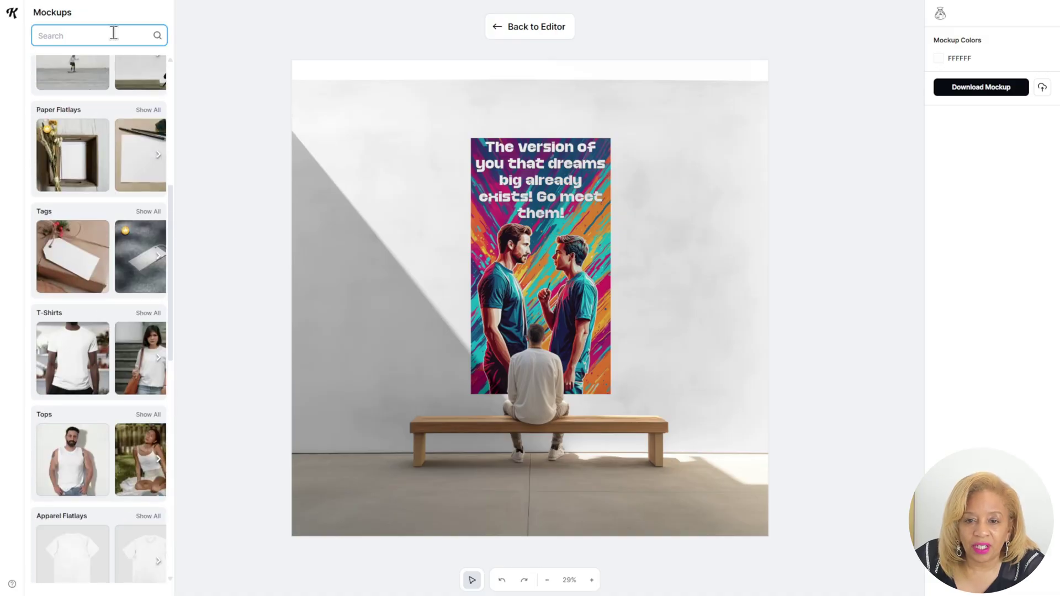
{"action": "type", "text": "room"}
{"action": "left_click", "coordinate": [157, 35]}
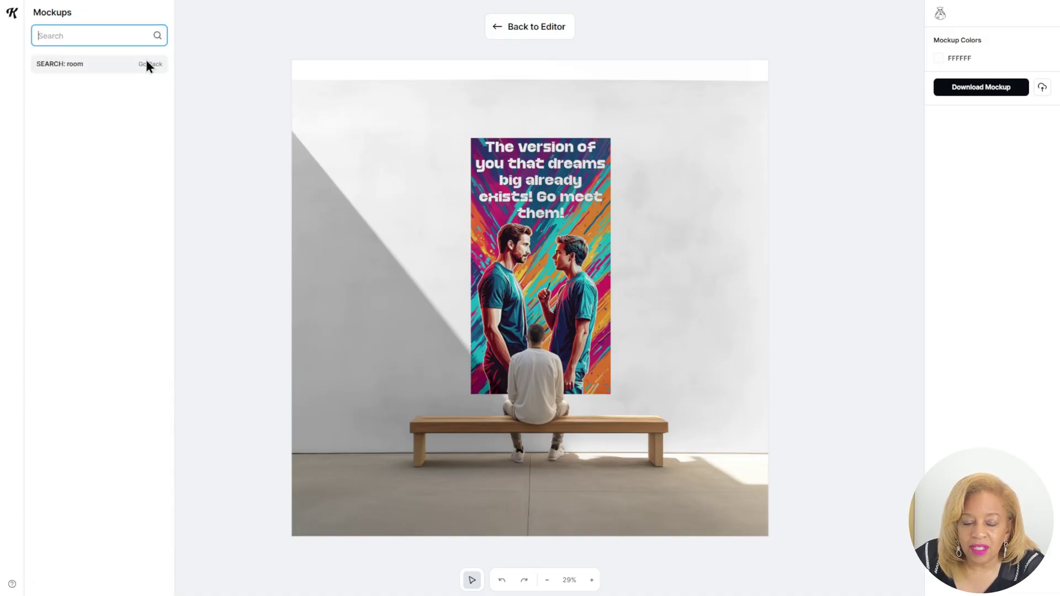
{"action": "scroll", "coordinate": [121, 179], "scroll_direction": "down", "scroll_amount": 1}
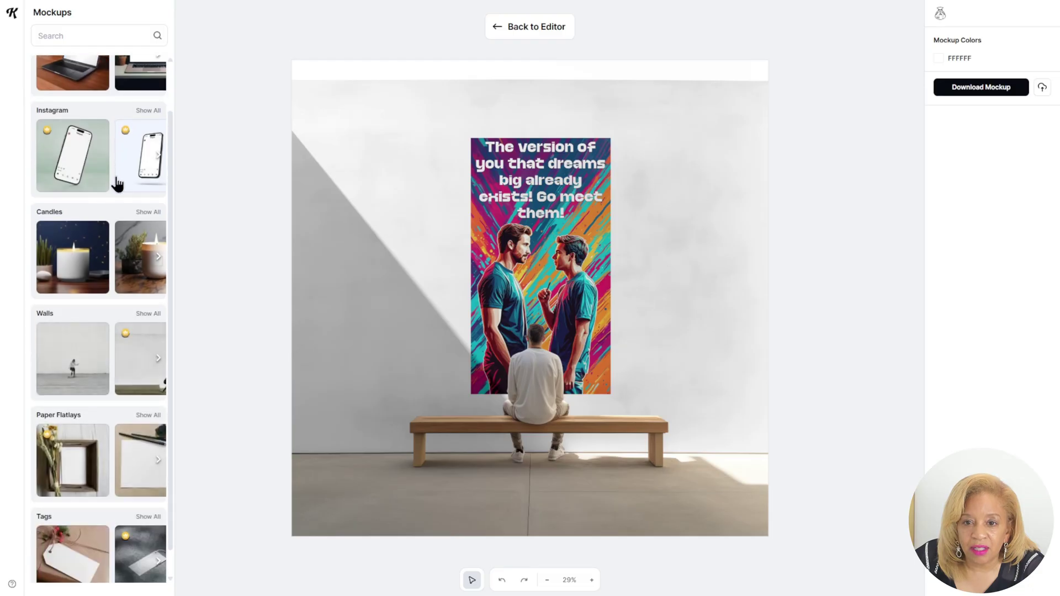
{"action": "left_click", "coordinate": [89, 36]}
{"action": "type", "text": "bedroom"}
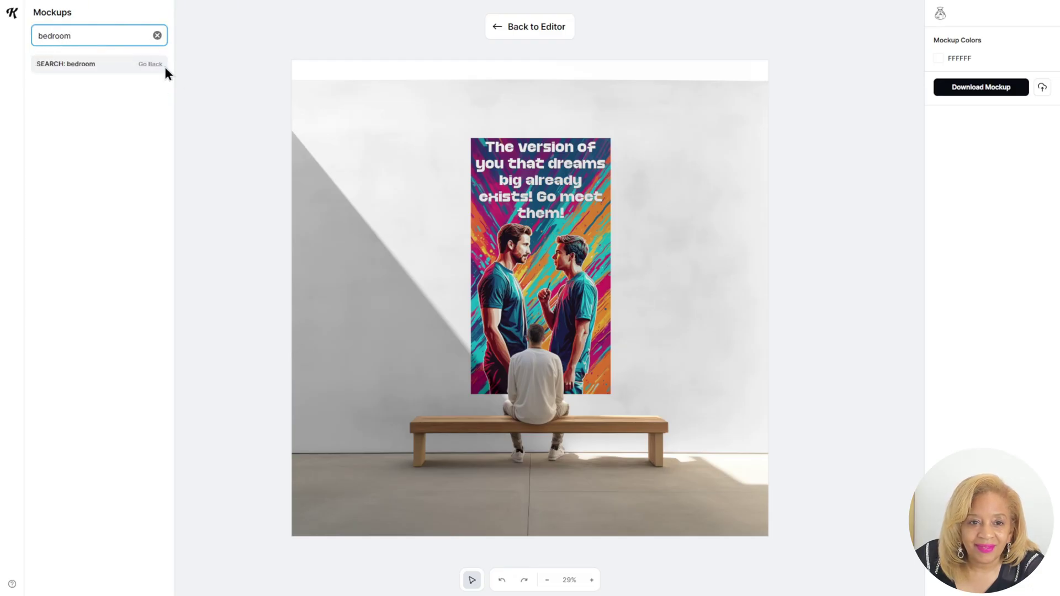
{"action": "left_click", "coordinate": [155, 65]}
- Apply the wall mockup with the man standing in a concrete room and shift the poster slightly lower beside him
{"action": "scroll", "coordinate": [145, 331], "scroll_direction": "down", "scroll_amount": 2}
{"action": "left_click", "coordinate": [146, 352]}
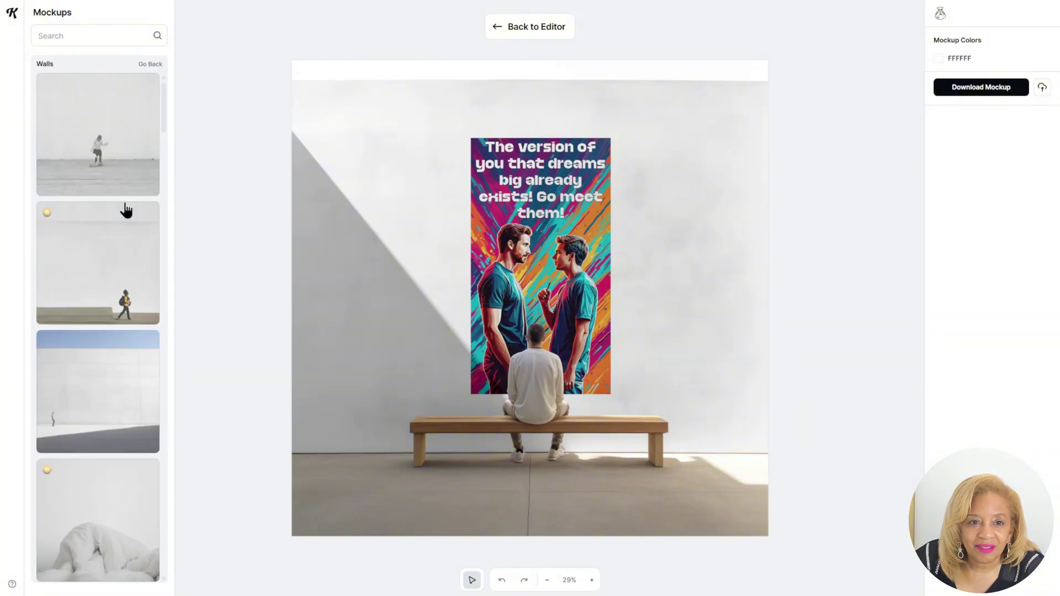
{"action": "scroll", "coordinate": [126, 210], "scroll_direction": "down", "scroll_amount": 6}
{"action": "left_click", "coordinate": [121, 189]}
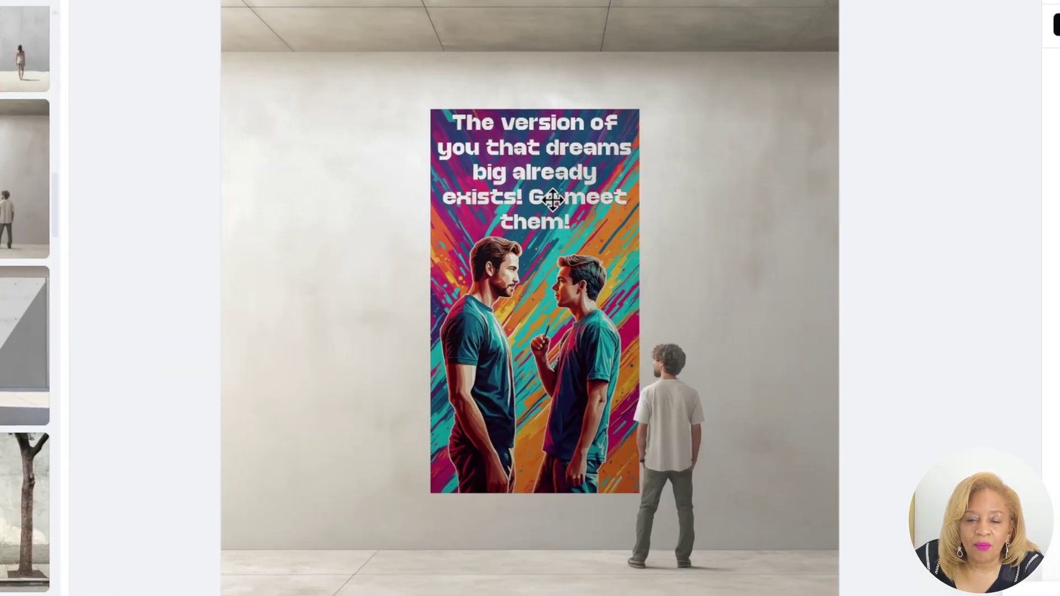
{"action": "left_click_drag", "start_coordinate": [552, 198], "coordinate": [556, 208]}
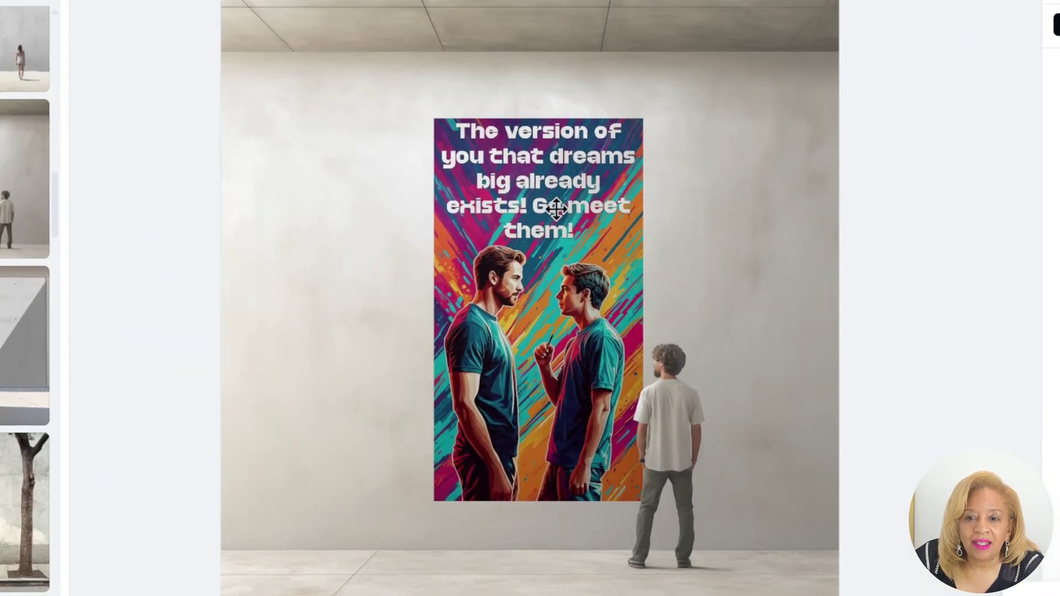
{"action": "left_click", "coordinate": [557, 208]}
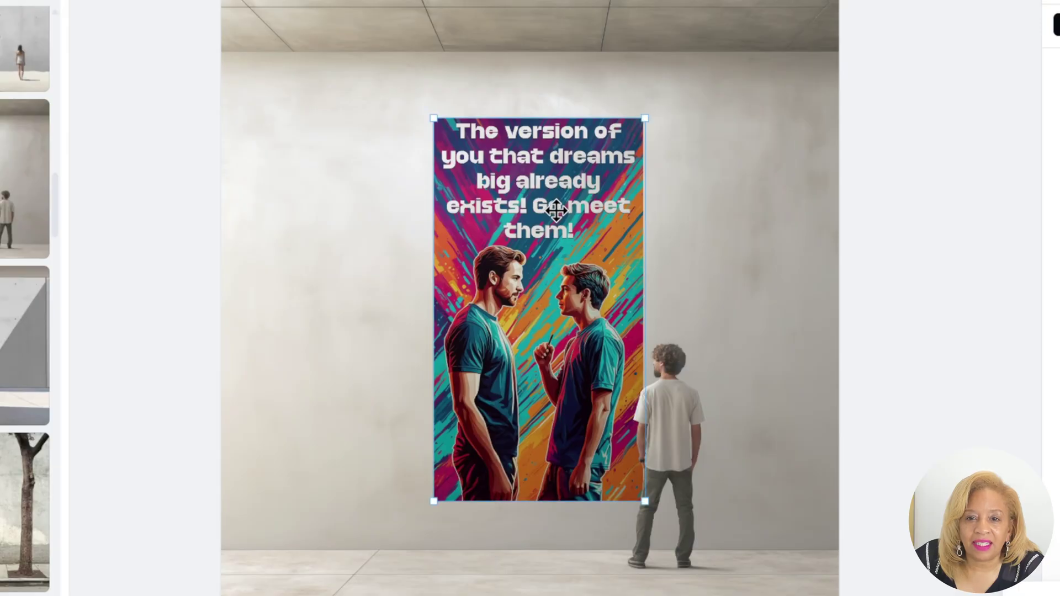
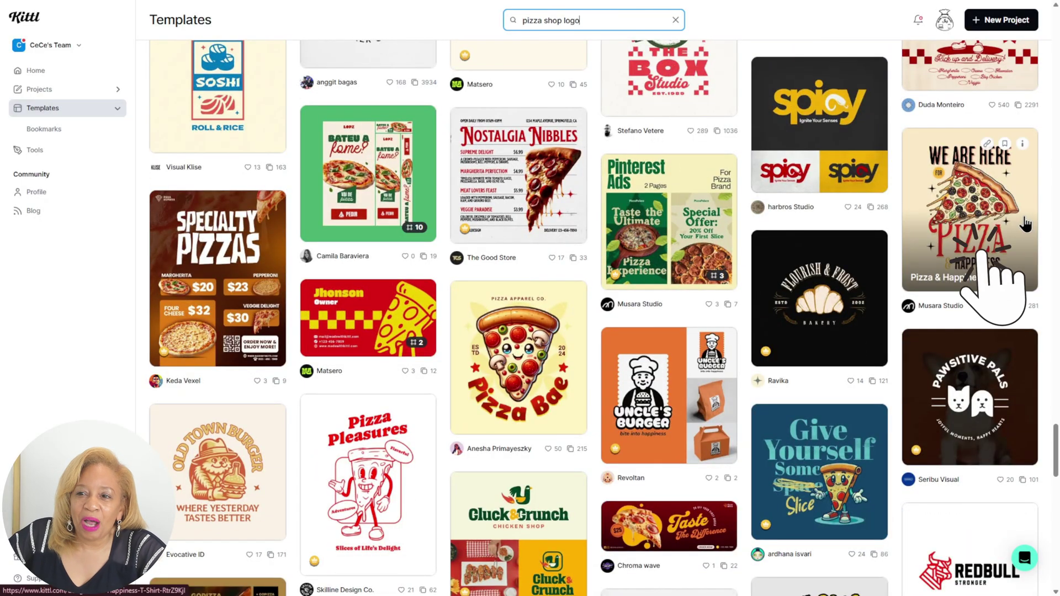
- Open the Pizza & Happiness T-Shirt template and check the "WE ARE HERE" headline as editable text
{"action": "left_click", "coordinate": [1005, 278]}
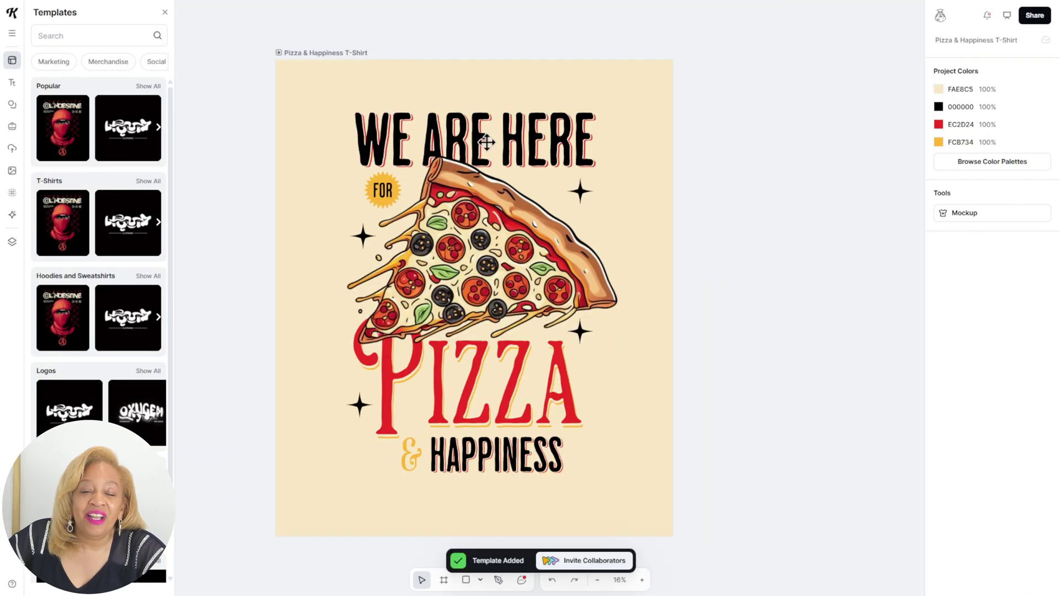
{"action": "left_click", "coordinate": [486, 143]}
{"action": "left_click", "coordinate": [754, 194]}
{"action": "double_click", "coordinate": [563, 147]}
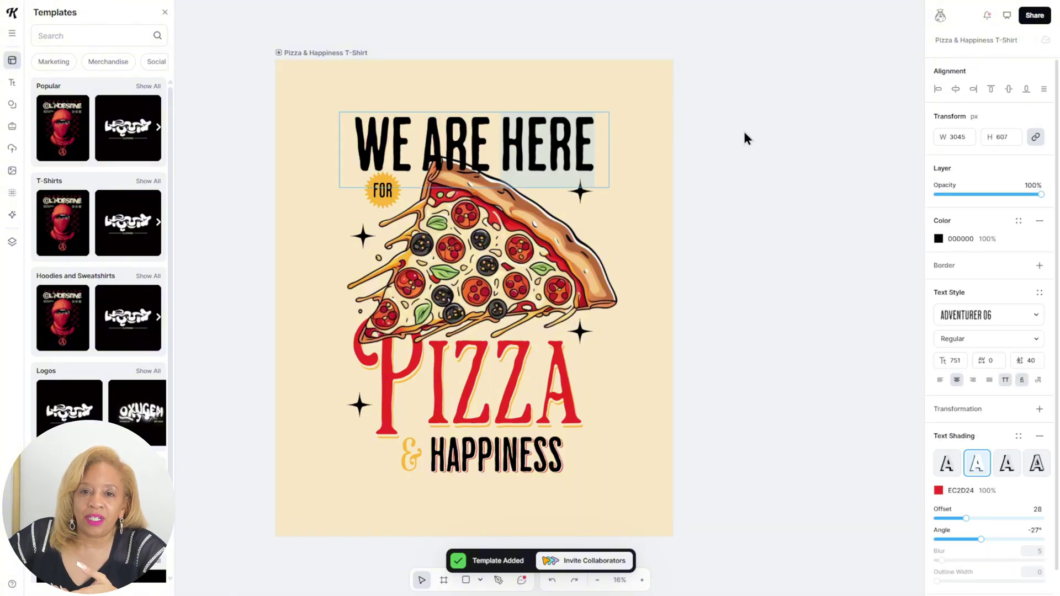
{"action": "left_click", "coordinate": [506, 450]}
- Change the large red "Pizza" text to "Gino's", scale it down to about 2106 px wide and place it below the pizza slice
{"action": "mouse_move", "coordinate": [440, 385]}
{"action": "left_mouse_down"}
{"action": "mouse_move", "coordinate": [486, 433]}
{"action": "mouse_move", "coordinate": [442, 388]}
{"action": "mouse_move", "coordinate": [457, 392]}
{"action": "left_mouse_up"}
{"action": "double_click", "coordinate": [465, 390]}
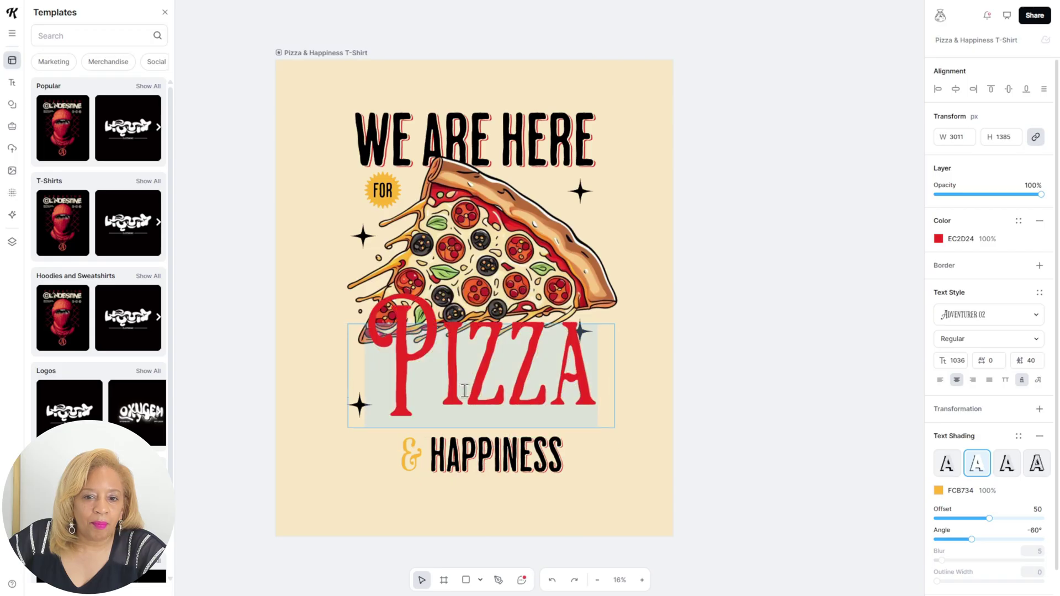
{"action": "type", "text": "GINOS'S"}
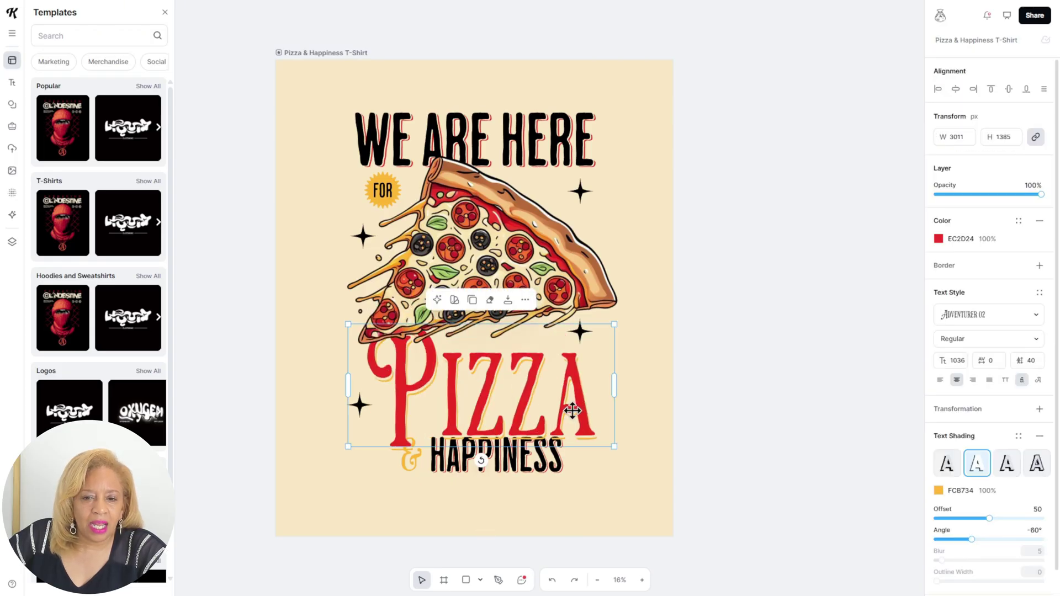
{"action": "double_click", "coordinate": [572, 410]}
{"action": "type", "text": "Gino's"}
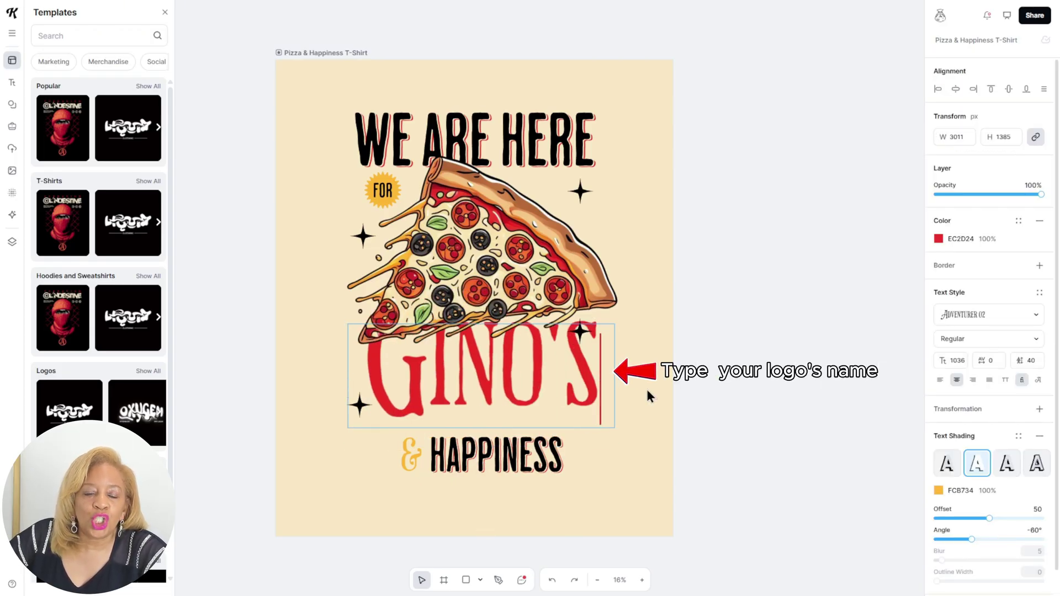
{"action": "left_click", "coordinate": [650, 396]}
{"action": "left_click_drag", "start_coordinate": [614, 324], "coordinate": [534, 367]}
{"action": "left_click_drag", "start_coordinate": [500, 384], "coordinate": [548, 368]}
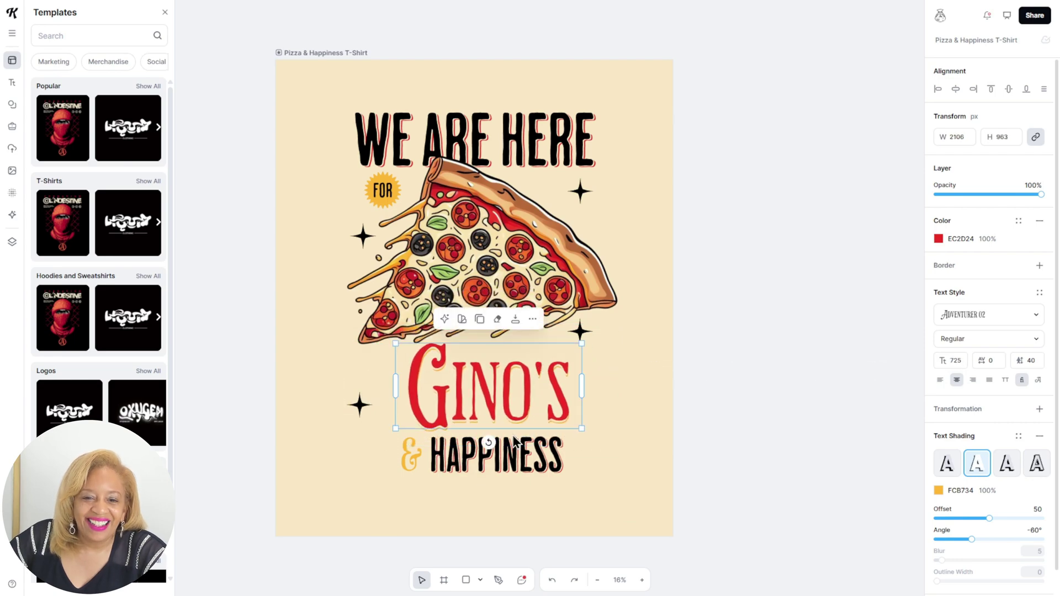
- Replace the word "HAPPINESS" with "PIZZA"
{"action": "left_click", "coordinate": [514, 447]}
{"action": "double_click", "coordinate": [574, 452]}
{"action": "type", "text": "PIZZA"}
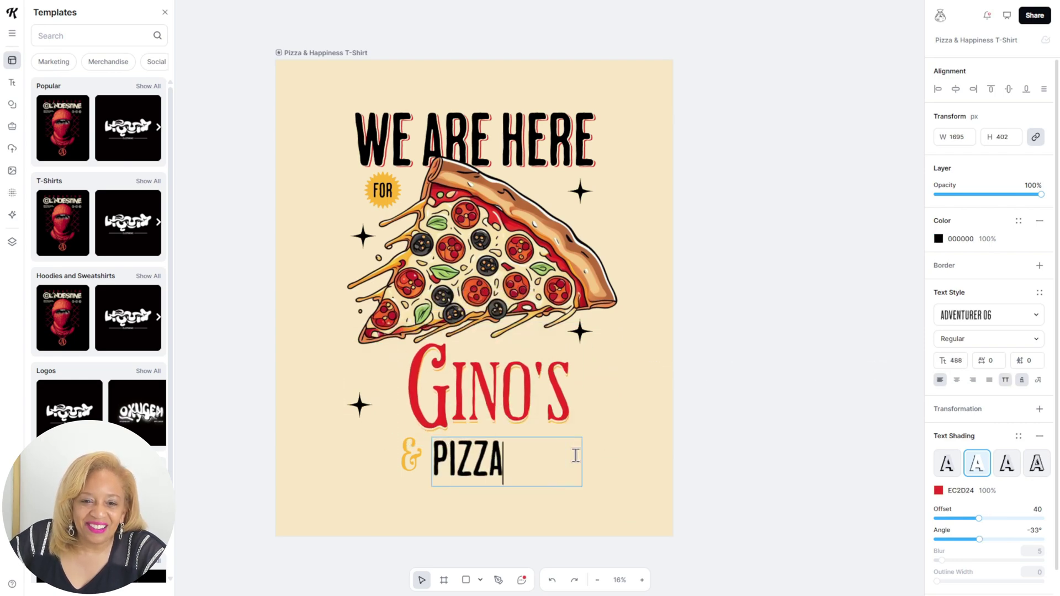
- Delete the yellow ampersand beside the bottom word
{"action": "left_click", "coordinate": [407, 458]}
{"action": "left_click", "coordinate": [408, 458]}
{"action": "key", "text": "super+shift+5"}
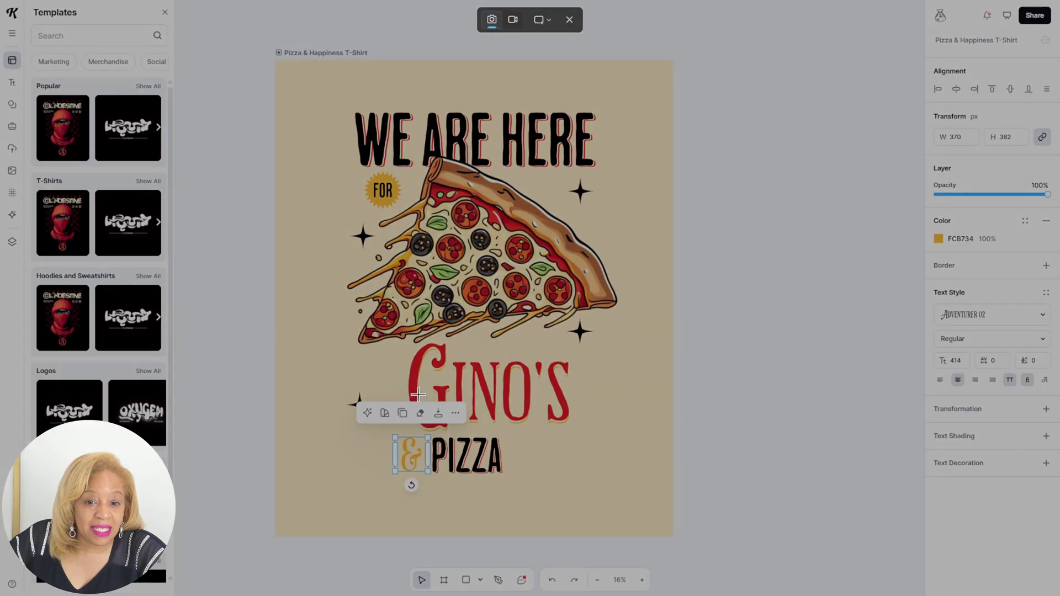
{"action": "key", "text": "Escape"}
{"action": "key", "text": "Delete"}
- Enlarge the words "PIZZA" and "Gino's", placing "PIZZA" beneath the right end of "Gino's"
{"action": "left_click", "coordinate": [483, 446]}
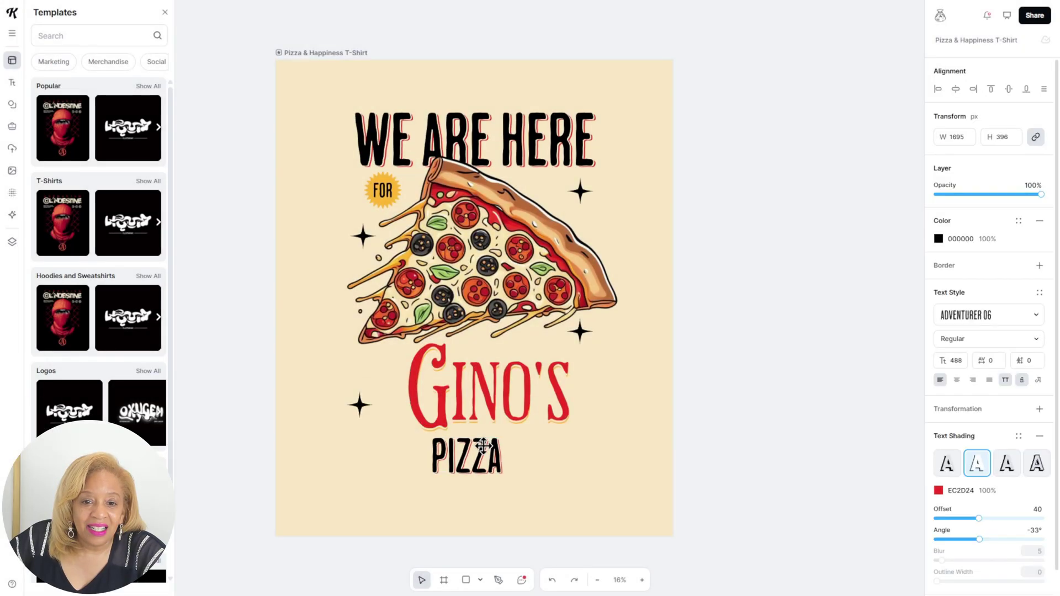
{"action": "left_click_drag", "start_coordinate": [552, 467], "coordinate": [591, 492]}
{"action": "left_click_drag", "start_coordinate": [544, 468], "coordinate": [556, 475]}
{"action": "left_click", "coordinate": [466, 403]}
{"action": "left_click_drag", "start_coordinate": [581, 430], "coordinate": [585, 478]}
- Select all text and artwork, scale it up together to about 4258 × 4935 px and reposition it on the artboard
{"action": "left_click_drag", "start_coordinate": [331, 83], "coordinate": [279, 96]}
{"action": "left_click", "coordinate": [575, 482]}
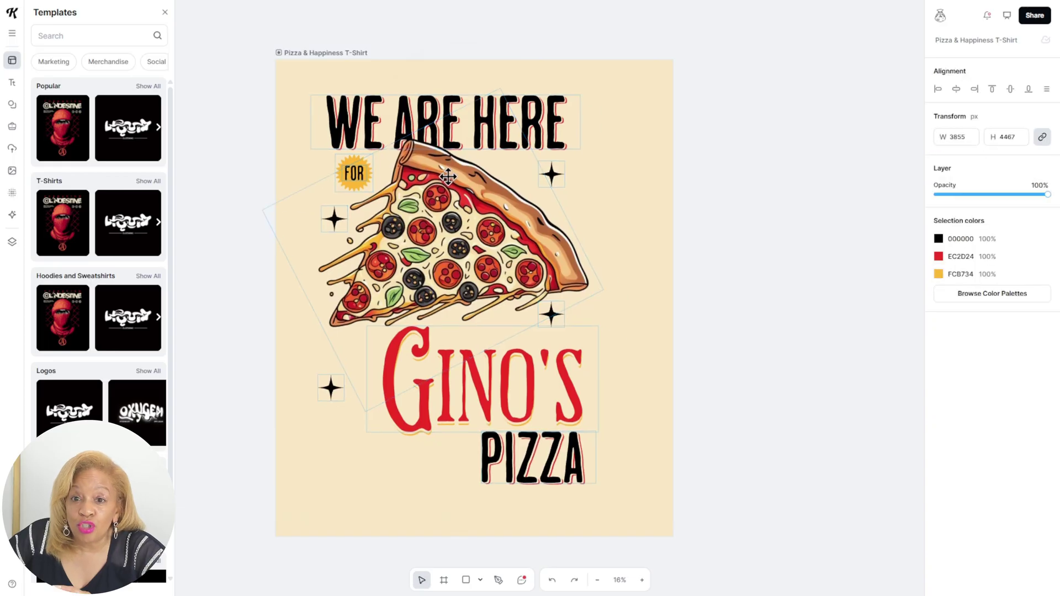
{"action": "left_click_drag", "start_coordinate": [603, 483], "coordinate": [640, 522]}
{"action": "left_click_drag", "start_coordinate": [520, 385], "coordinate": [519, 374]}
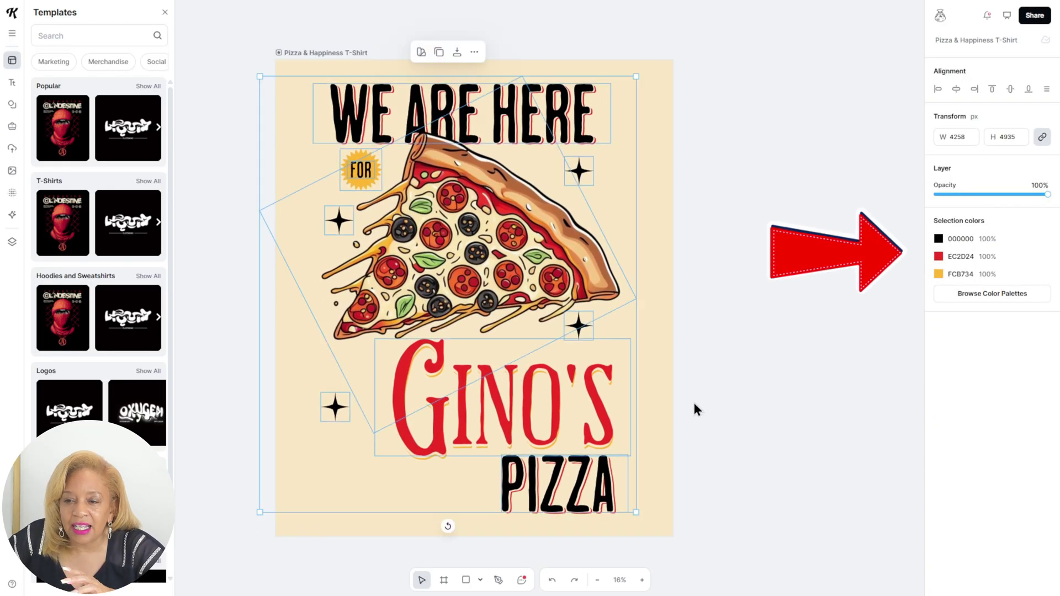
- Use Kittl Copilot's suggested elements to replace the pizza slice image with the whole sliced pizza illustration
{"action": "left_click", "coordinate": [437, 226]}
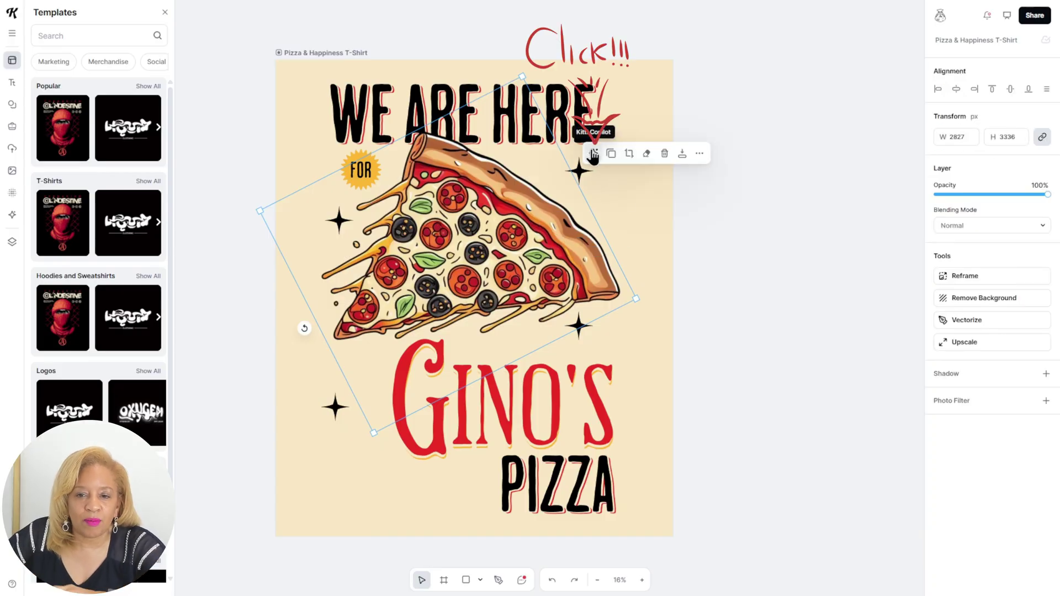
{"action": "left_click", "coordinate": [593, 153]}
{"action": "scroll", "coordinate": [556, 423], "scroll_direction": "down", "scroll_amount": 2}
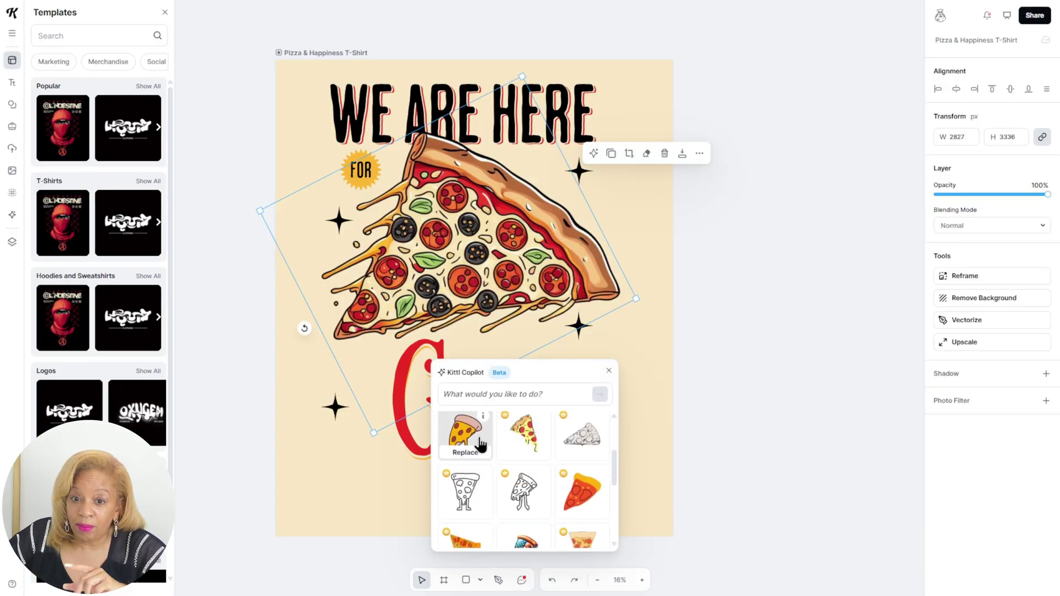
{"action": "left_click", "coordinate": [479, 445]}
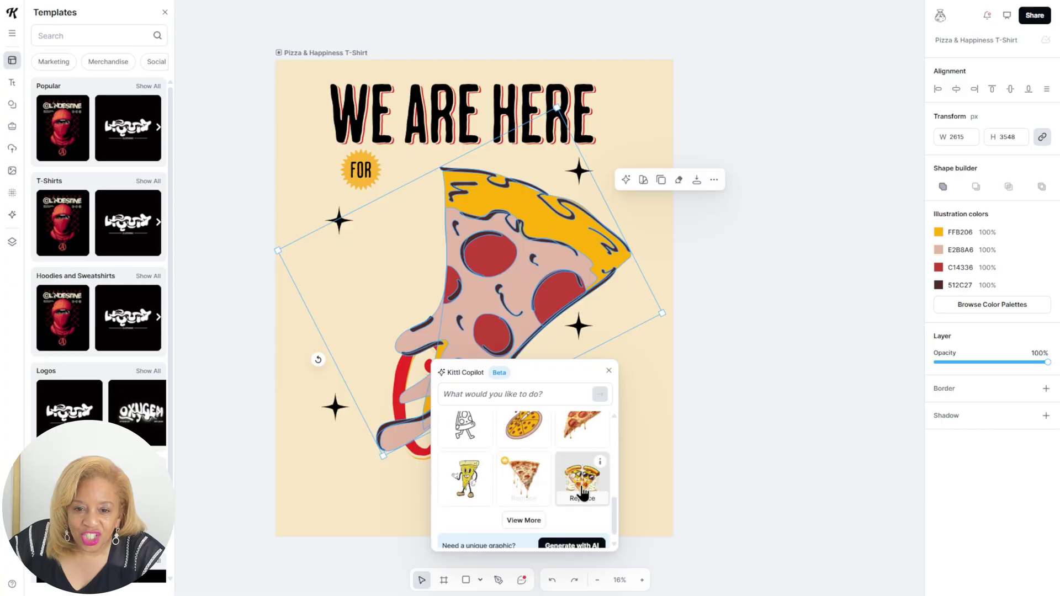
{"action": "left_click", "coordinate": [581, 497]}
{"action": "left_click", "coordinate": [581, 463]}
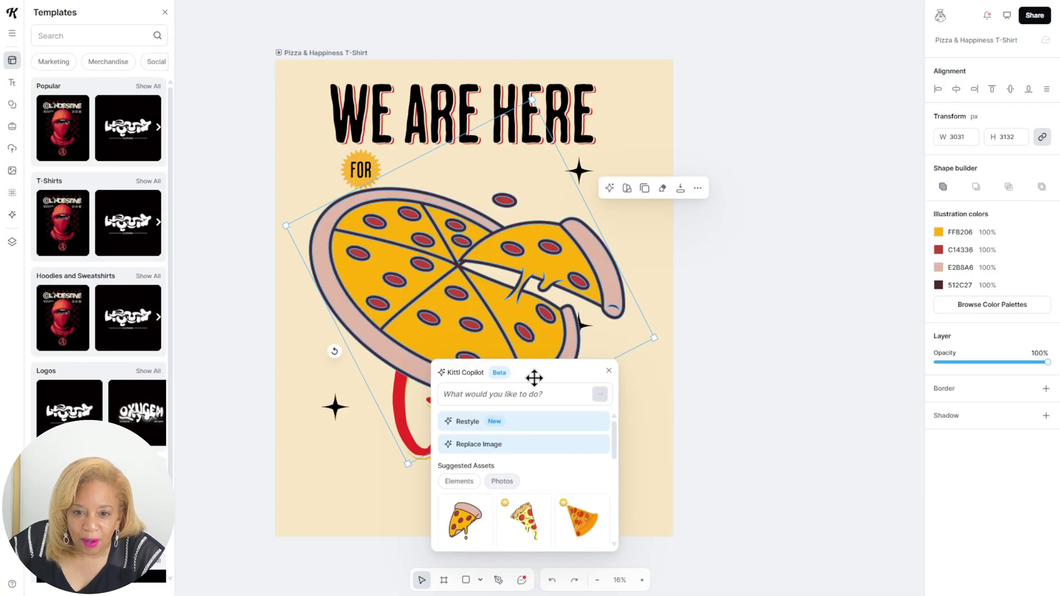
- Reposition the pizza illustration and rotate it flatter so it sits between "WE ARE HERE" and "Gino's"
{"action": "left_click_drag", "start_coordinate": [533, 378], "coordinate": [815, 267]}
{"action": "left_click_drag", "start_coordinate": [552, 238], "coordinate": [583, 206]}
{"action": "left_click_drag", "start_coordinate": [365, 320], "coordinate": [387, 341]}
{"action": "left_click_drag", "start_coordinate": [488, 234], "coordinate": [456, 228]}
- Move the "FOR" badge to the upper left of the pizza, clear of the crust
{"action": "left_click_drag", "start_coordinate": [329, 157], "coordinate": [365, 171]}
{"action": "left_click_drag", "start_coordinate": [331, 158], "coordinate": [306, 174]}
{"action": "left_click", "coordinate": [442, 119]}
{"action": "left_click", "coordinate": [696, 128]}
- Scale the "Gino's" text down slightly so it sits just below the pizza
{"action": "left_click_drag", "start_coordinate": [359, 364], "coordinate": [428, 381]}
{"action": "left_click", "coordinate": [428, 384]}
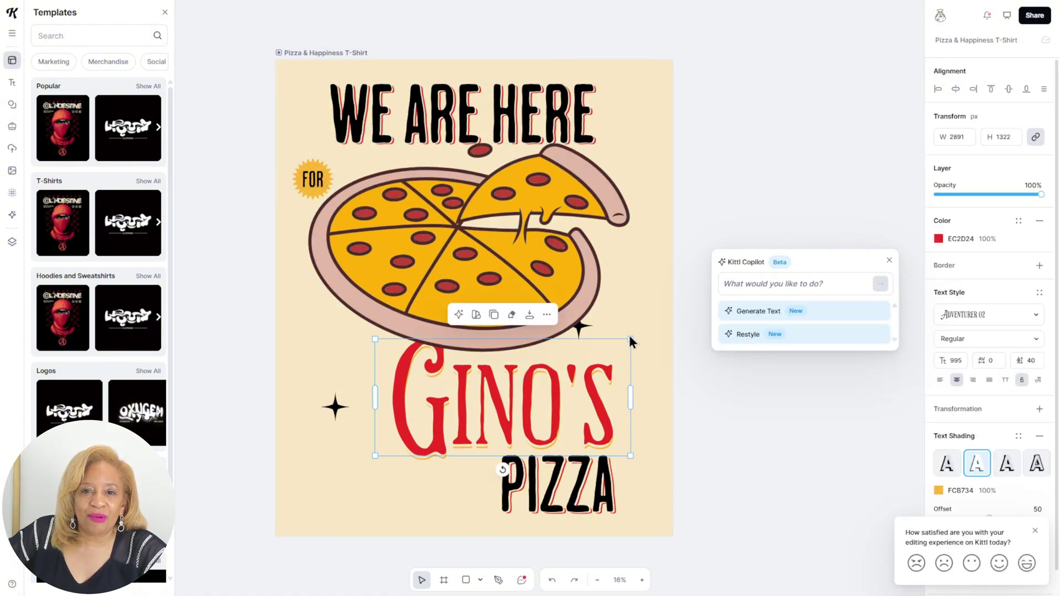
{"action": "left_click_drag", "start_coordinate": [629, 338], "coordinate": [605, 351]}
{"action": "left_click", "coordinate": [679, 426]}
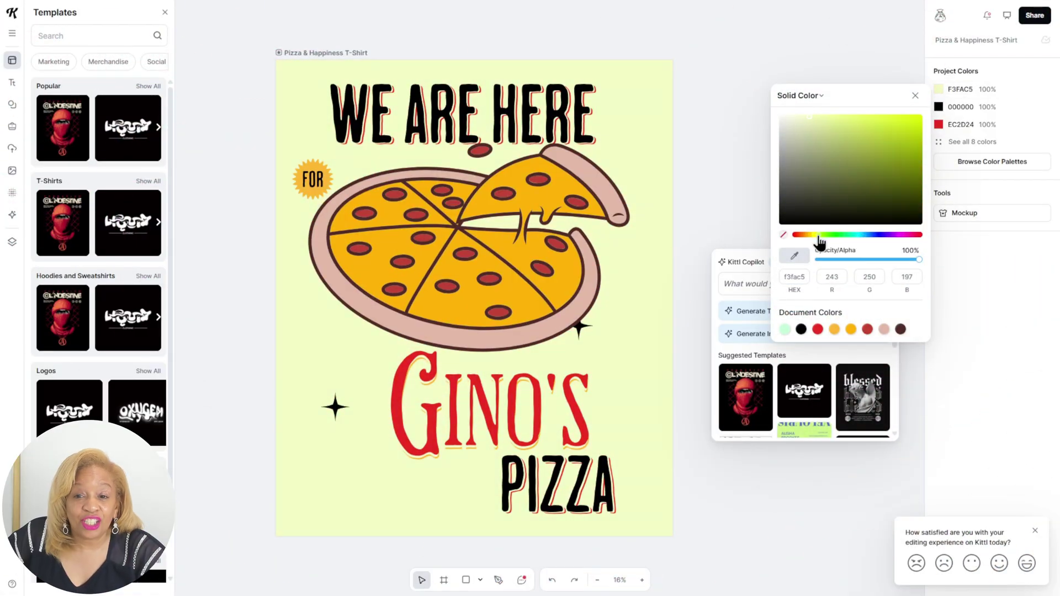
- Set the artboard background to bright yellow FFF200
{"action": "left_click", "coordinate": [816, 235]}
{"action": "left_click", "coordinate": [815, 235]}
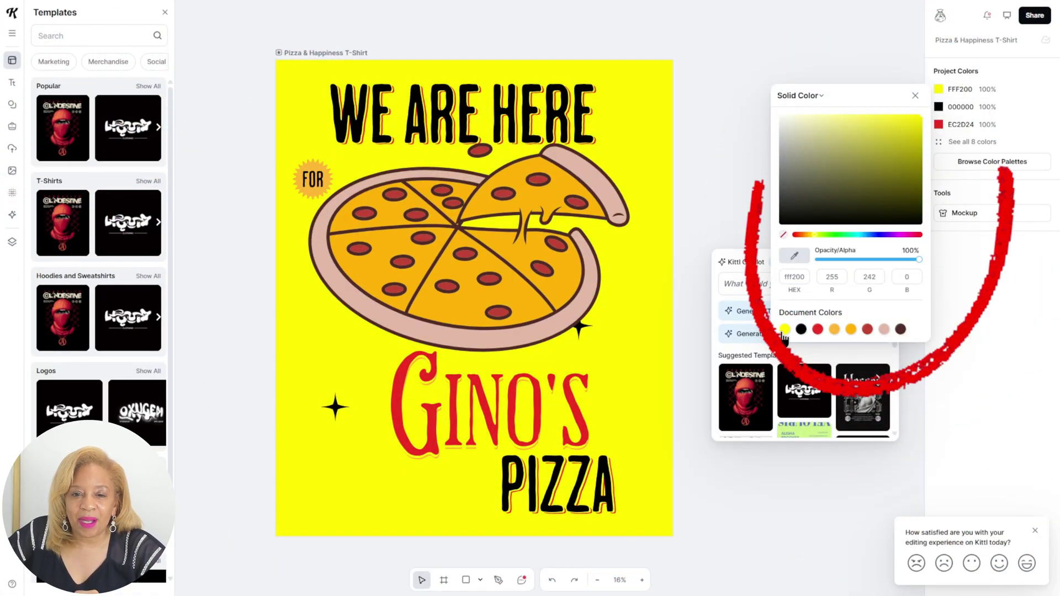
{"action": "left_click", "coordinate": [742, 149]}
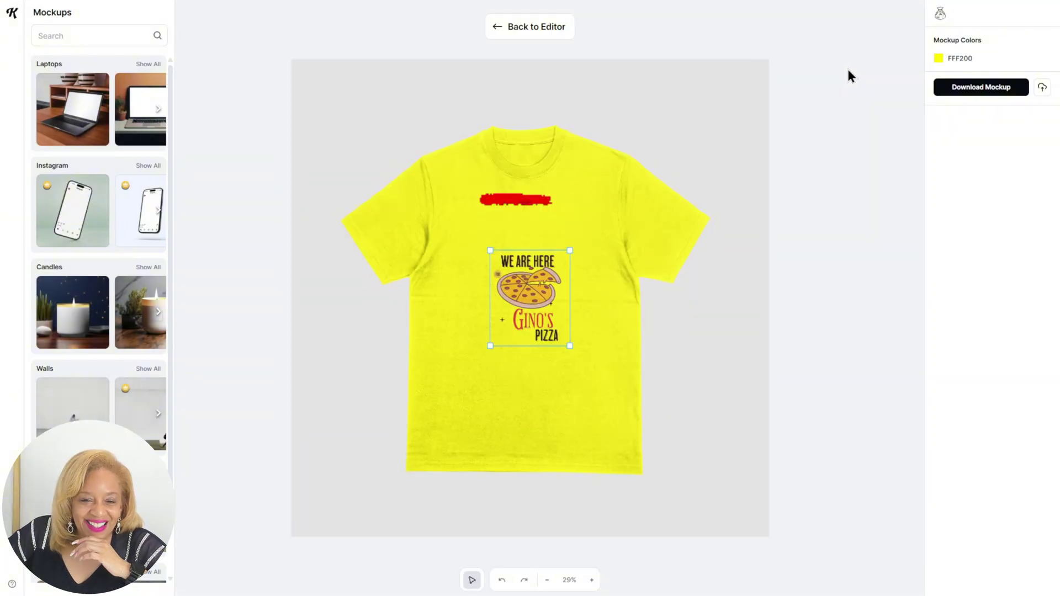
- List all wall mockups and enlarge the design to cover the front of the T-shirt mockup
{"action": "scroll", "coordinate": [84, 177], "scroll_direction": "down", "scroll_amount": 2}
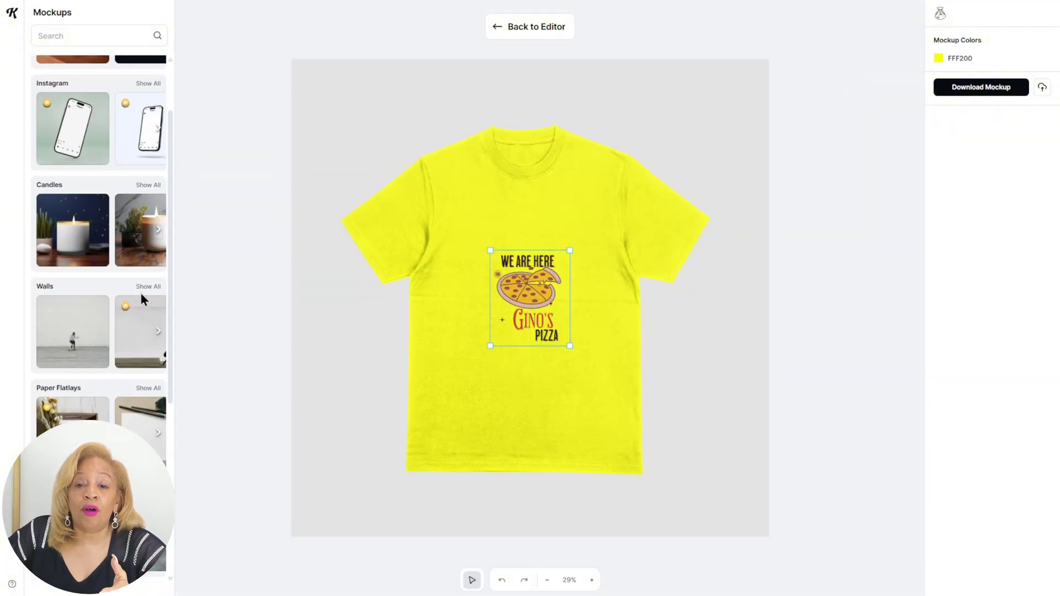
{"action": "left_click", "coordinate": [144, 286]}
{"action": "left_click_drag", "start_coordinate": [569, 251], "coordinate": [509, 275]}
{"action": "left_click_drag", "start_coordinate": [594, 374], "coordinate": [648, 438]}
{"action": "left_click_drag", "start_coordinate": [553, 372], "coordinate": [538, 367]}
- Apply the wall mockup with the magazine stand, then enlarge and position the design on the wall
{"action": "scroll", "coordinate": [101, 168], "scroll_direction": "down", "scroll_amount": 8}
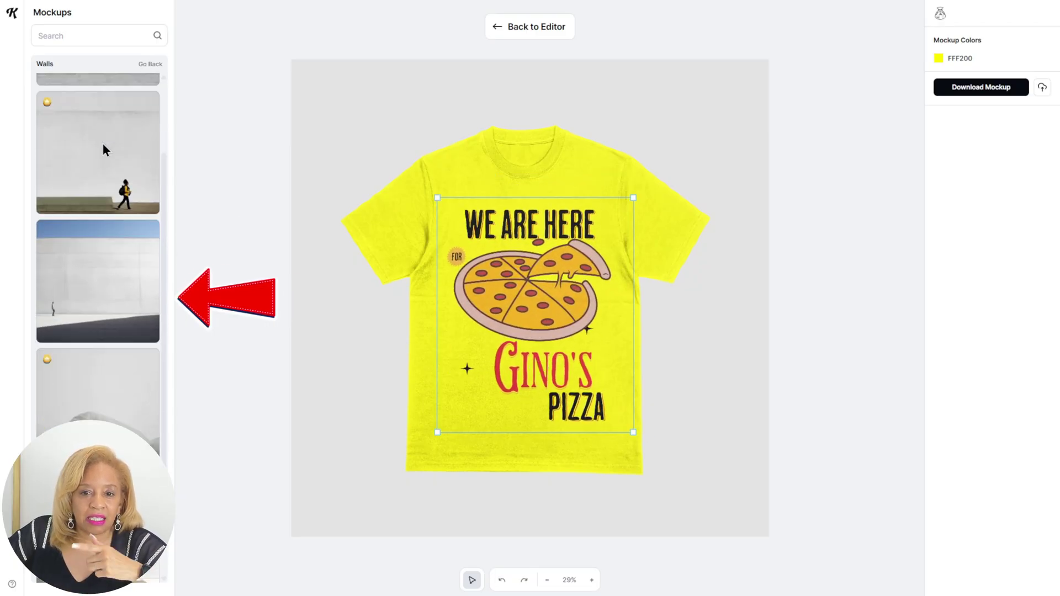
{"action": "scroll", "coordinate": [111, 194], "scroll_direction": "down", "scroll_amount": 1}
{"action": "left_click", "coordinate": [123, 379]}
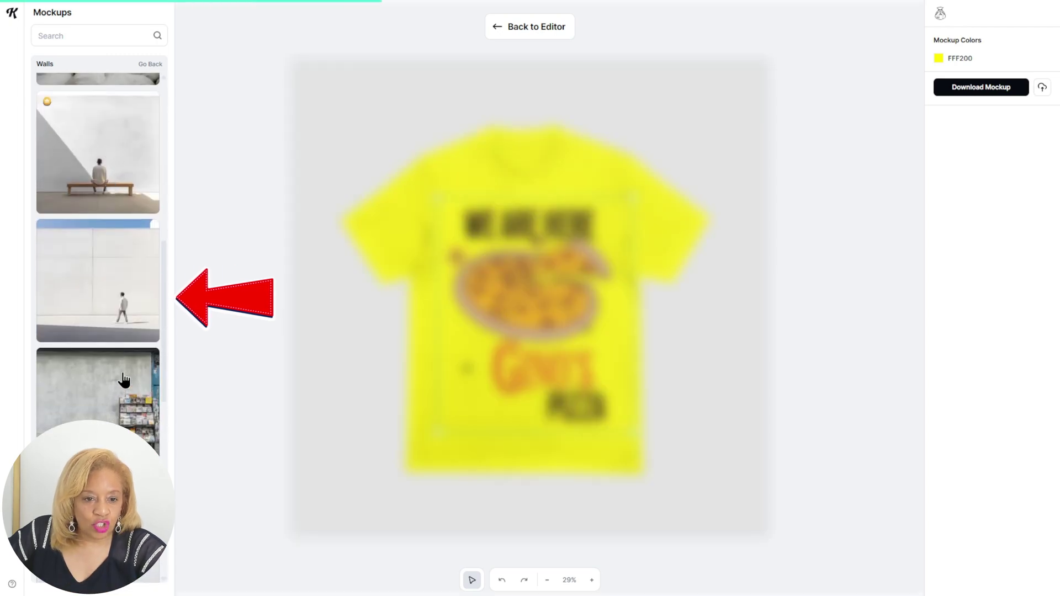
{"action": "left_click_drag", "start_coordinate": [543, 303], "coordinate": [441, 201]}
{"action": "left_click_drag", "start_coordinate": [488, 273], "coordinate": [603, 391]}
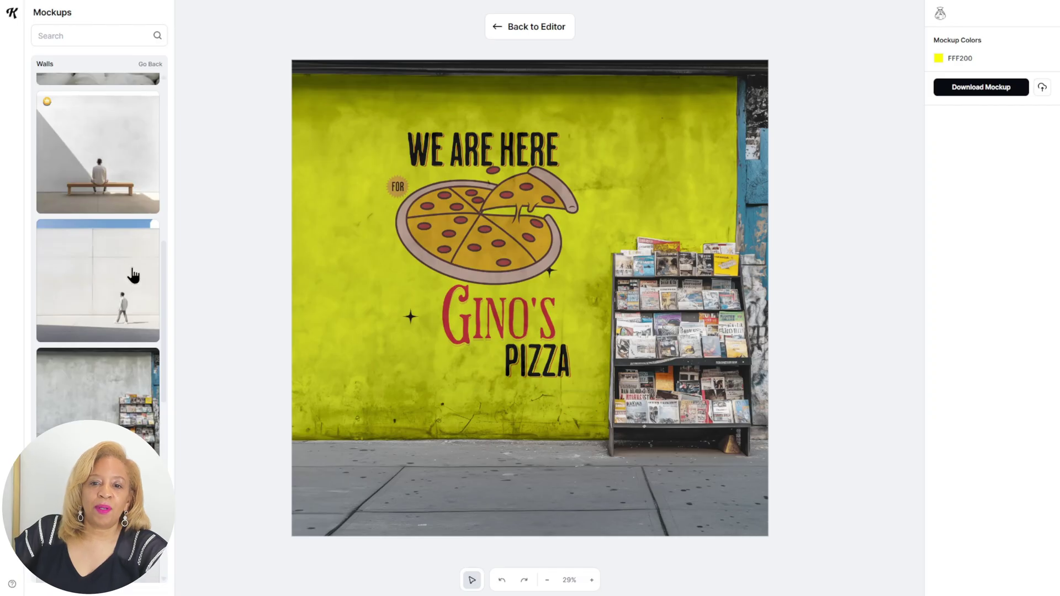
- Switch to the wall mockup with the street tree, then enlarge and position the design beside the trunk
{"action": "scroll", "coordinate": [132, 274], "scroll_direction": "down", "scroll_amount": 10}
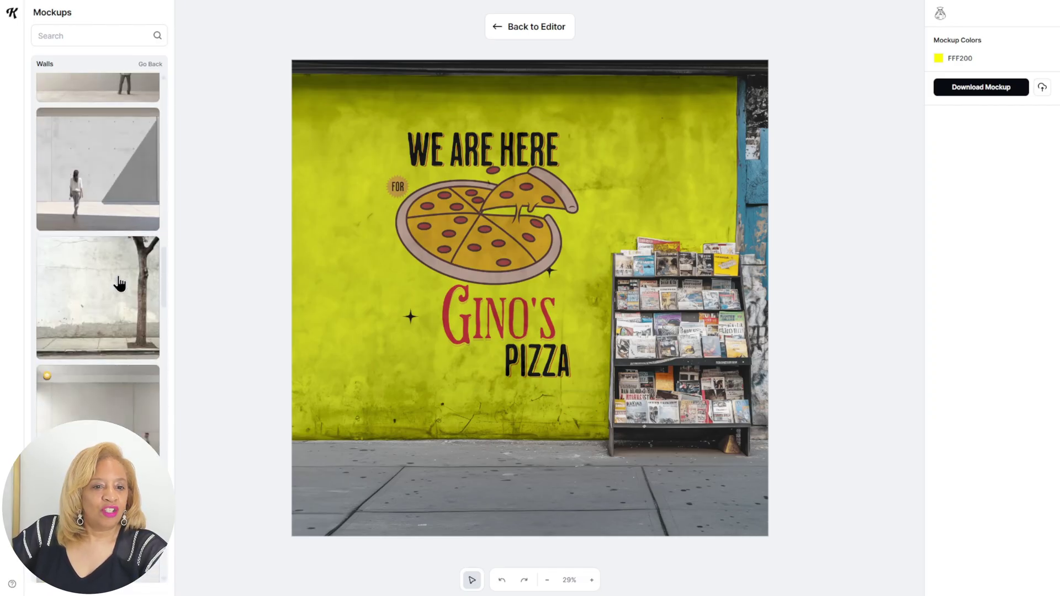
{"action": "left_click", "coordinate": [120, 284]}
{"action": "left_click_drag", "start_coordinate": [490, 251], "coordinate": [352, 85]}
{"action": "left_click_drag", "start_coordinate": [460, 203], "coordinate": [497, 221]}
{"action": "left_click_drag", "start_coordinate": [617, 375], "coordinate": [664, 430]}
{"action": "left_click_drag", "start_coordinate": [570, 323], "coordinate": [569, 303]}
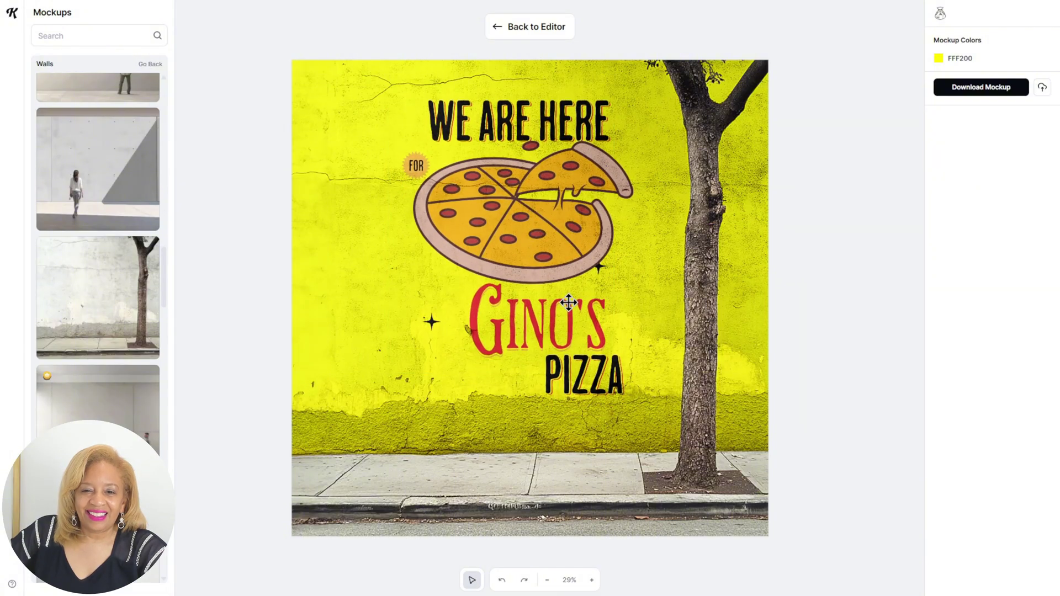
{"action": "mouse_move", "coordinate": [658, 410]}
{"action": "left_mouse_down"}
{"action": "mouse_move", "coordinate": [630, 364]}
{"action": "mouse_move", "coordinate": [652, 397]}
{"action": "left_mouse_up"}
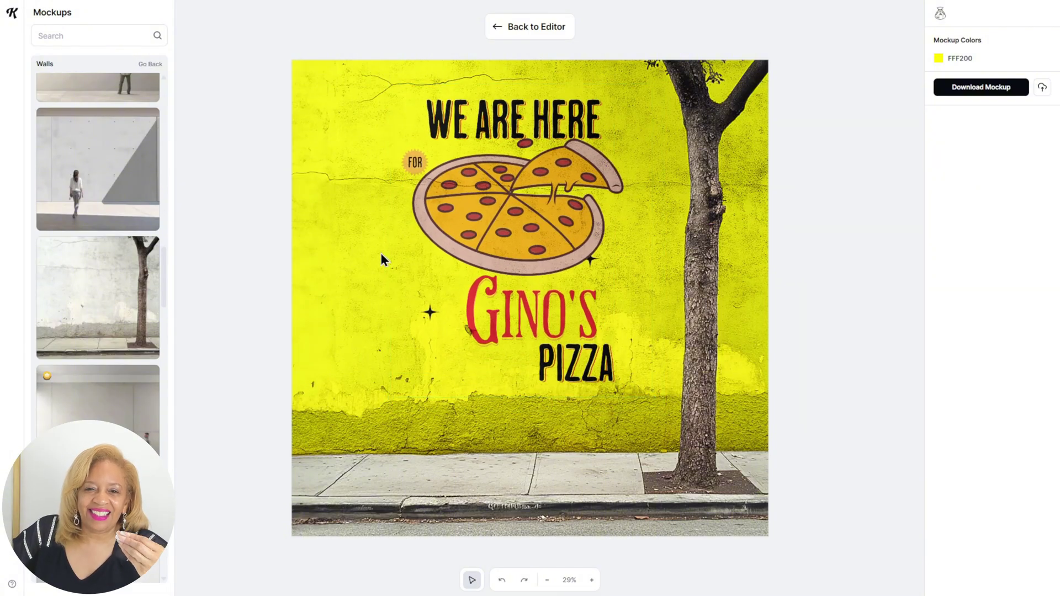
{"action": "scroll", "coordinate": [69, 268], "scroll_direction": "down", "scroll_amount": 2}
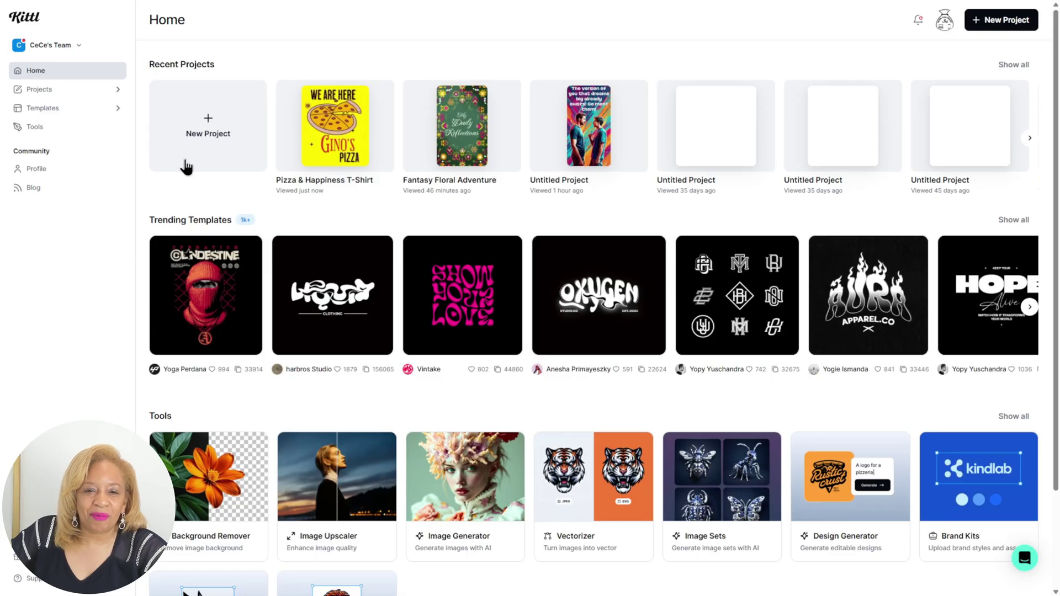
- Create a new project with the 500 × 500 px Logo artboard from the Marketing sizes
{"action": "left_click", "coordinate": [209, 155]}
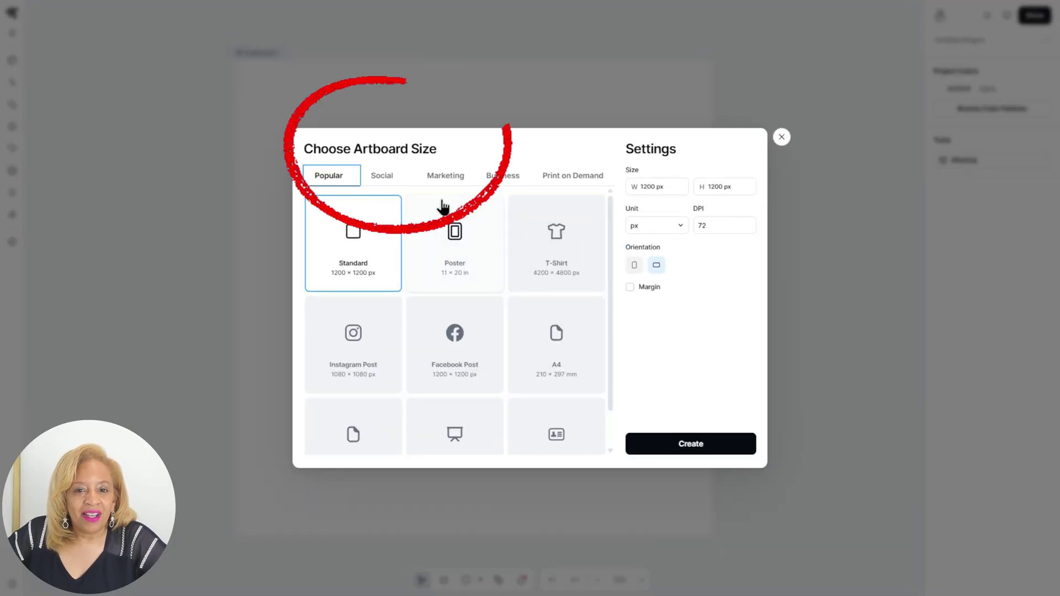
{"action": "left_click", "coordinate": [435, 182]}
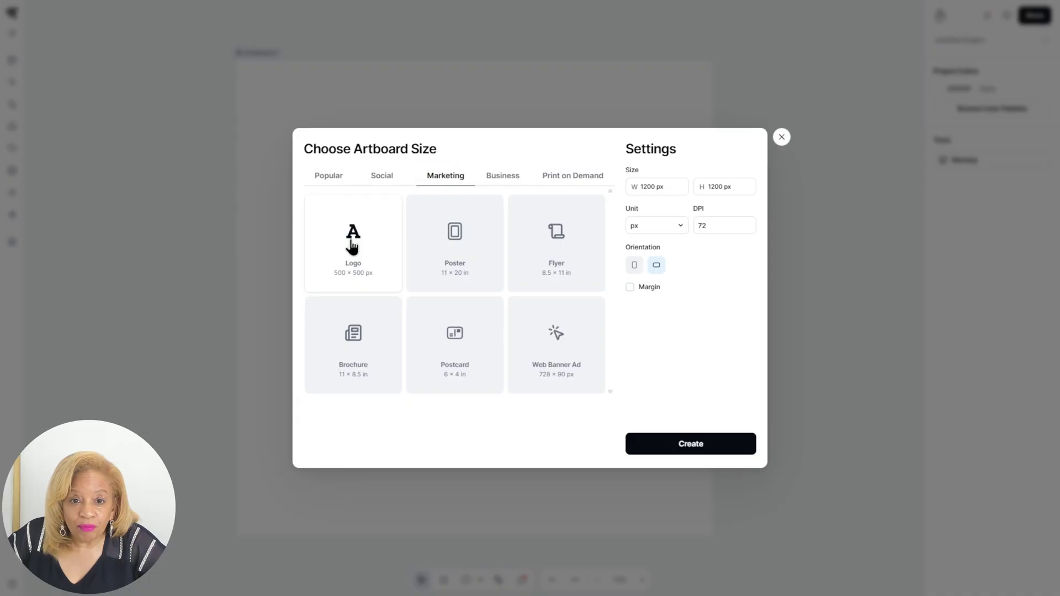
{"action": "left_click", "coordinate": [705, 451]}
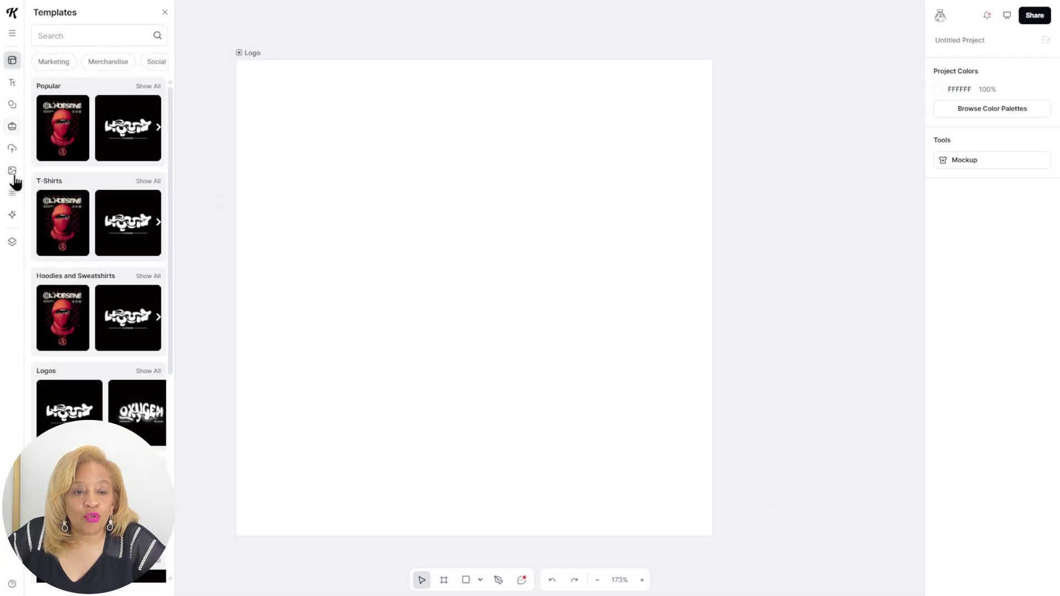
- Generate logo designs for a "nail salon" with the AI Design Generator, using multiple colors and the Cute style
{"action": "left_click", "coordinate": [11, 218]}
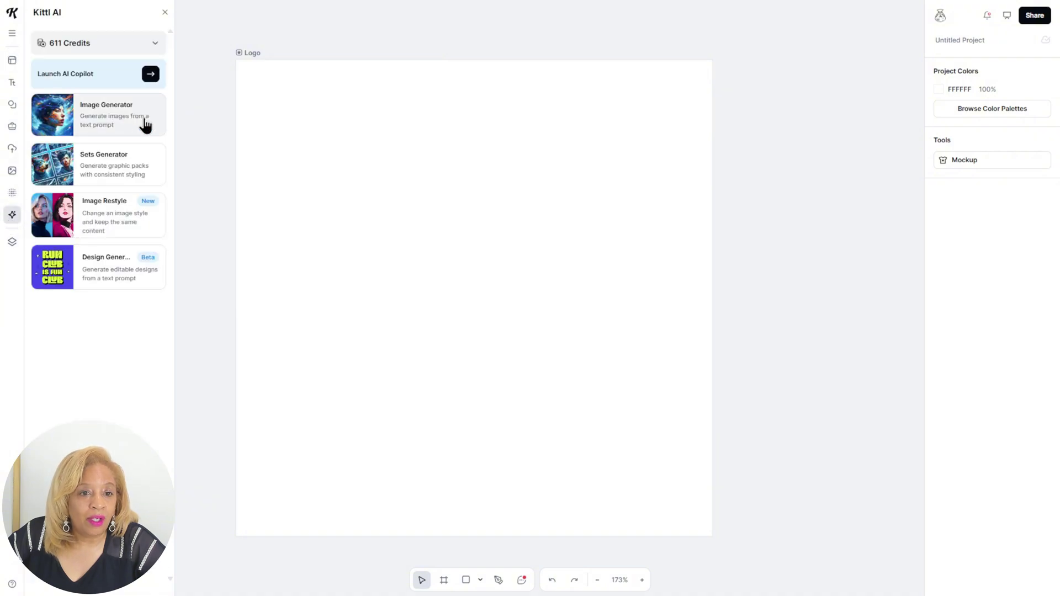
{"action": "left_click", "coordinate": [137, 292]}
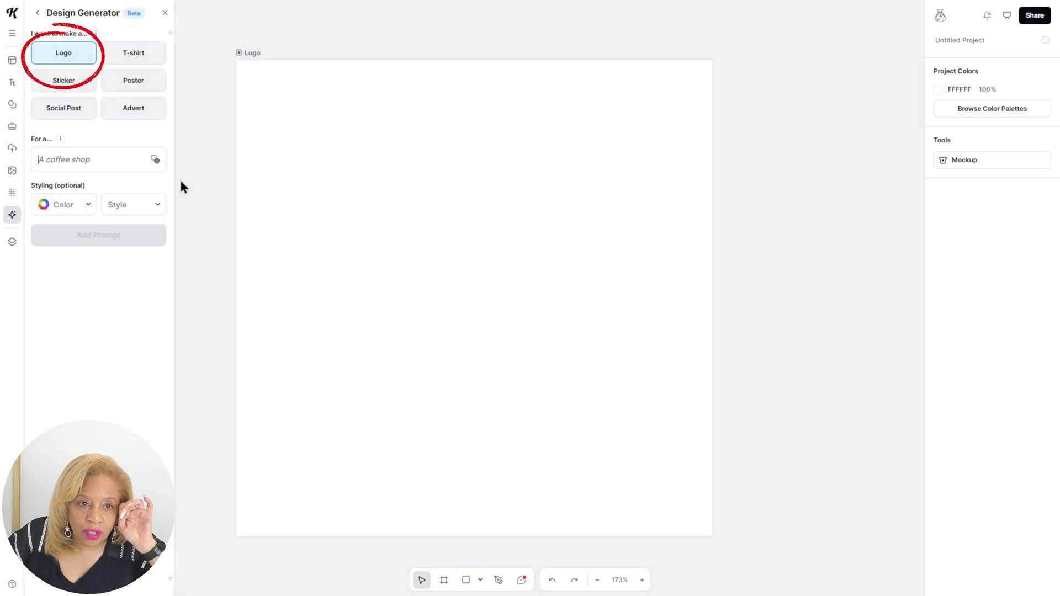
{"action": "type", "text": "nail salon"}
{"action": "left_click", "coordinate": [146, 209]}
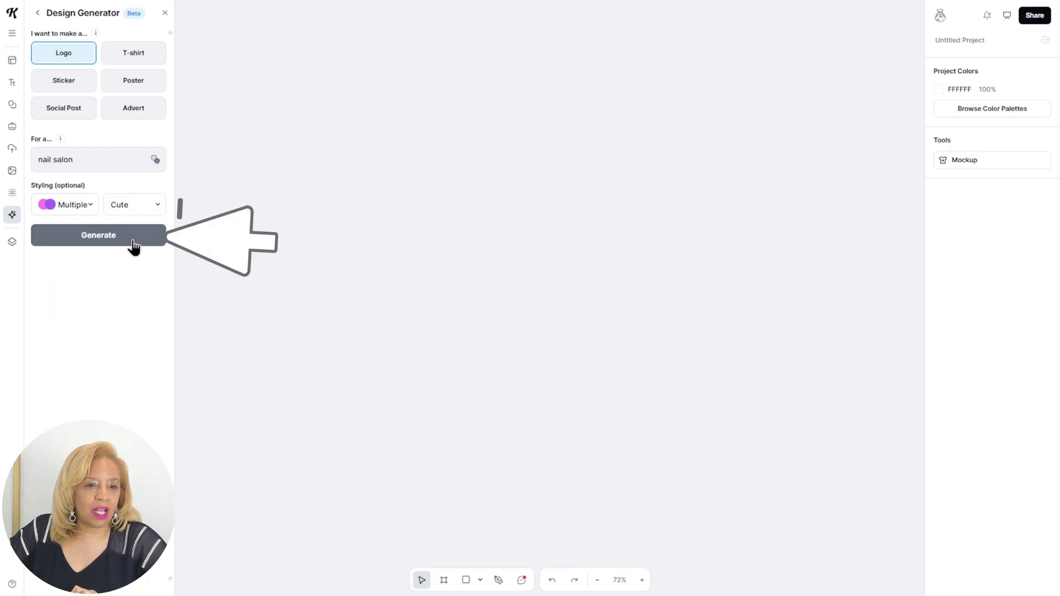
{"action": "left_click", "coordinate": [134, 243]}
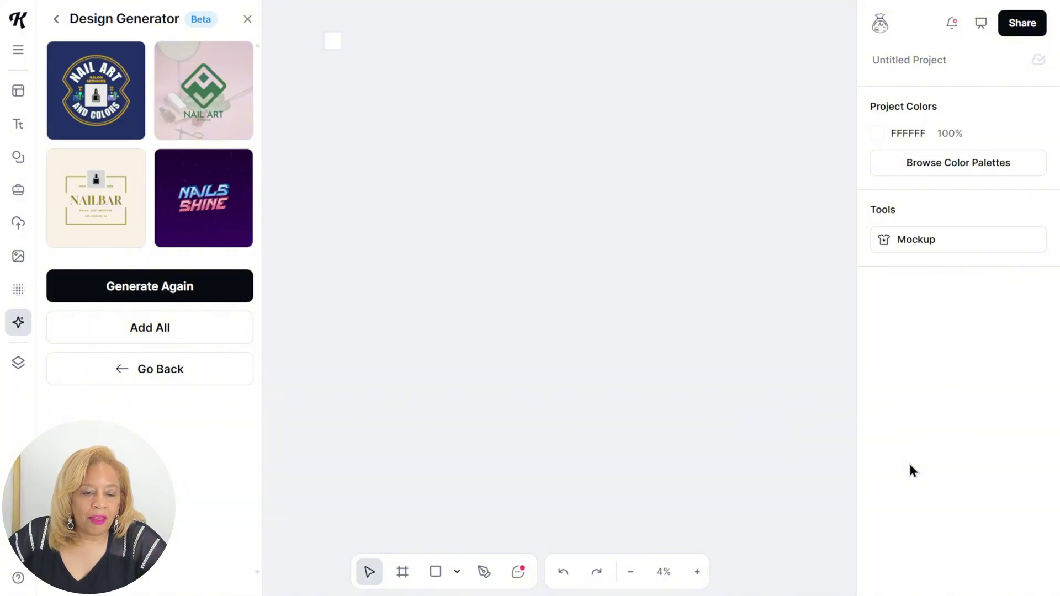
- Add the generated NAILBAR design to the canvas and nudge its "NAILBAR" title slightly to the right
{"action": "left_click", "coordinate": [118, 228]}
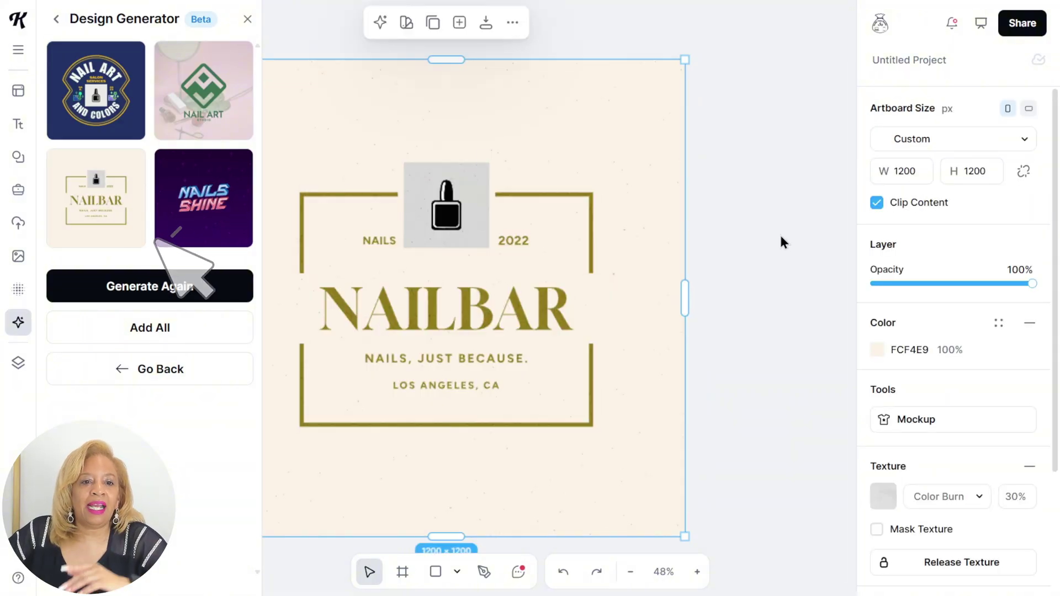
{"action": "scroll", "coordinate": [731, 244], "scroll_direction": "down", "scroll_amount": 2}
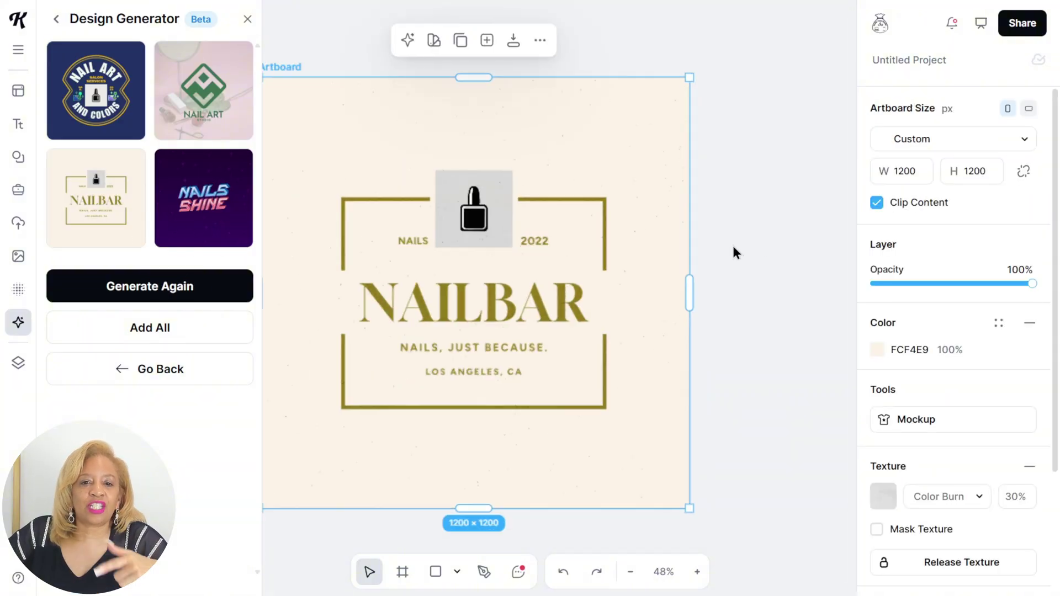
{"action": "left_click", "coordinate": [501, 218]}
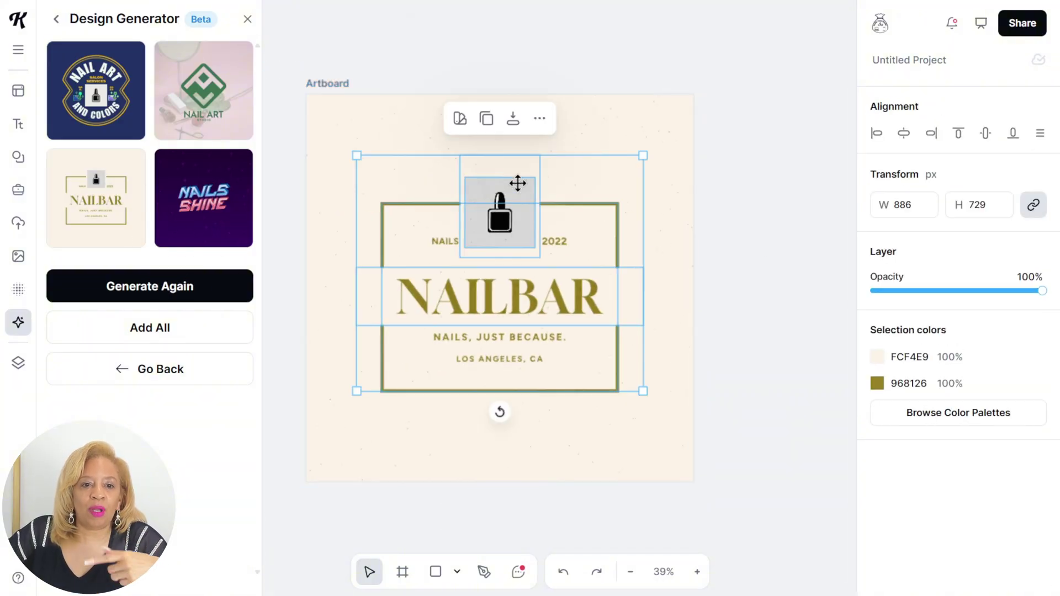
{"action": "left_click", "coordinate": [363, 128]}
{"action": "left_click_drag", "start_coordinate": [456, 300], "coordinate": [461, 301]}
{"action": "left_click", "coordinate": [716, 308]}
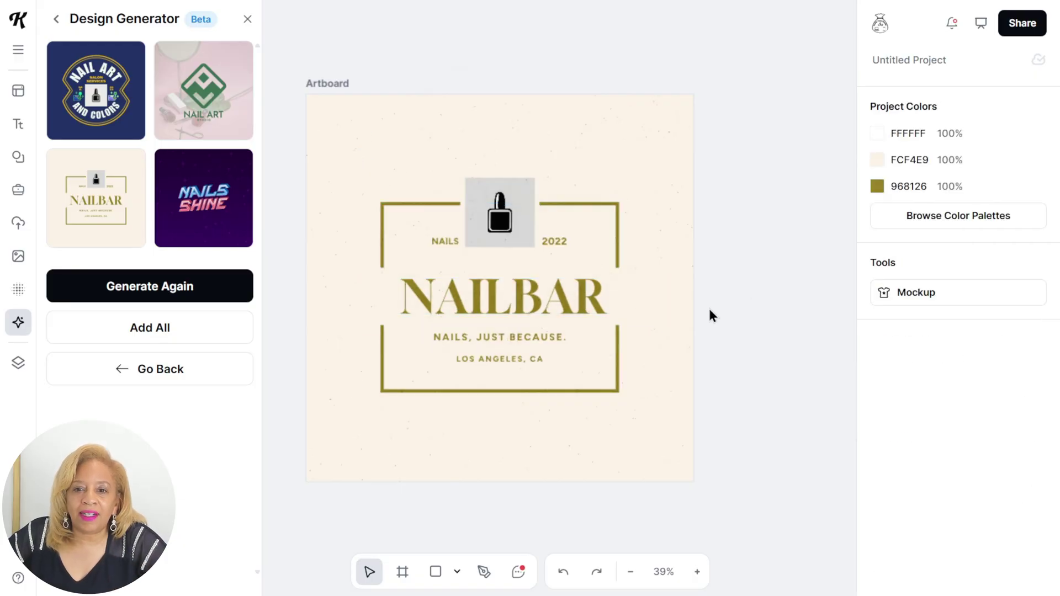
- Change the year beside the nail polish icon to 2025
{"action": "left_click", "coordinate": [554, 241]}
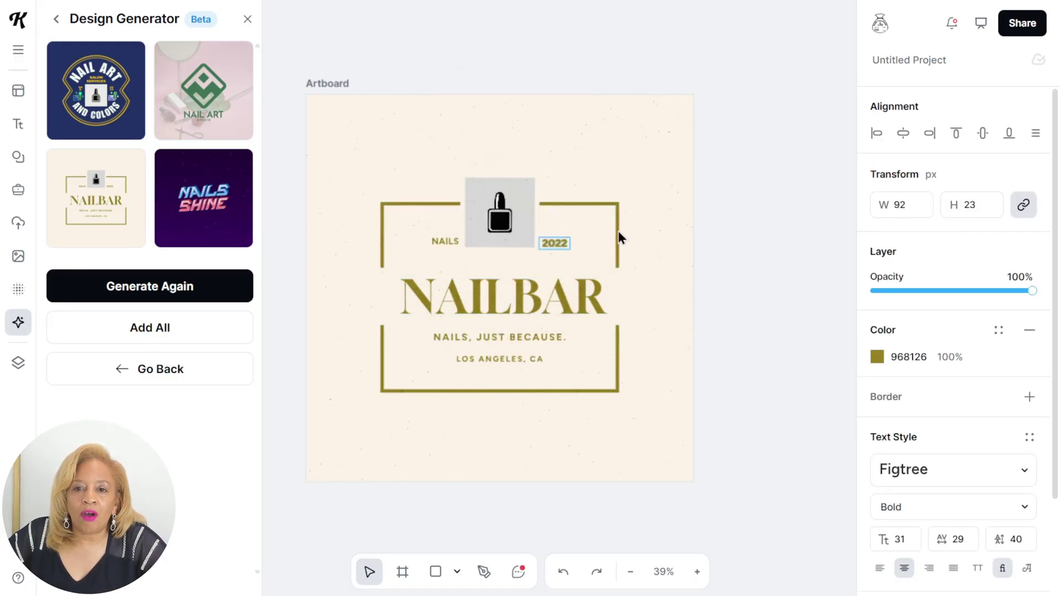
{"action": "key", "text": "BackSpace"}
{"action": "type", "text": "5"}
{"action": "left_click", "coordinate": [780, 302]}
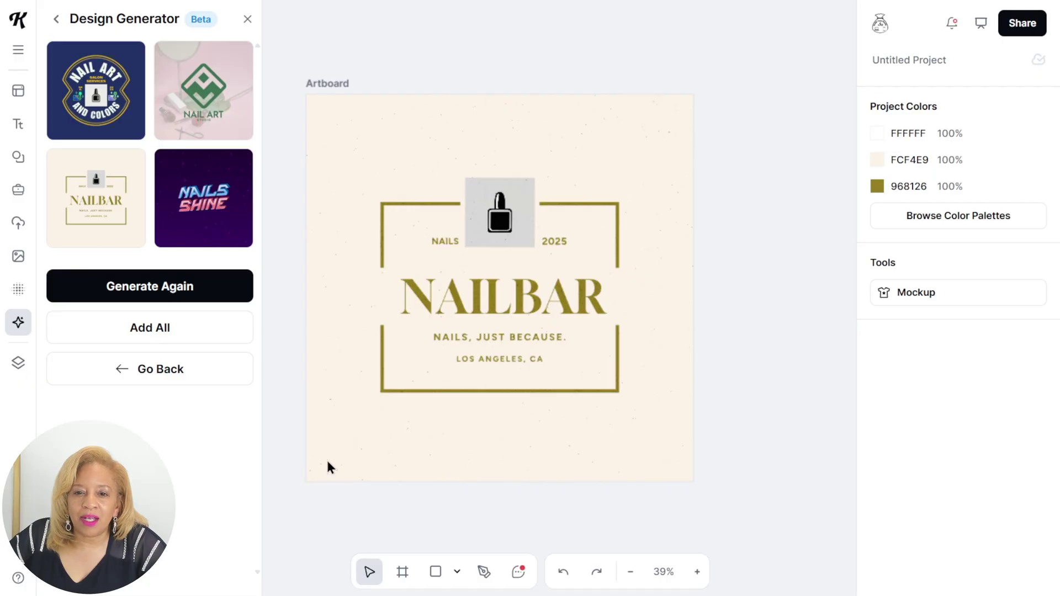
- Open the Kittl Copilot asset suggestions for the black nail polish icon above the NAILBAR title and load more of them
{"action": "left_click", "coordinate": [506, 192]}
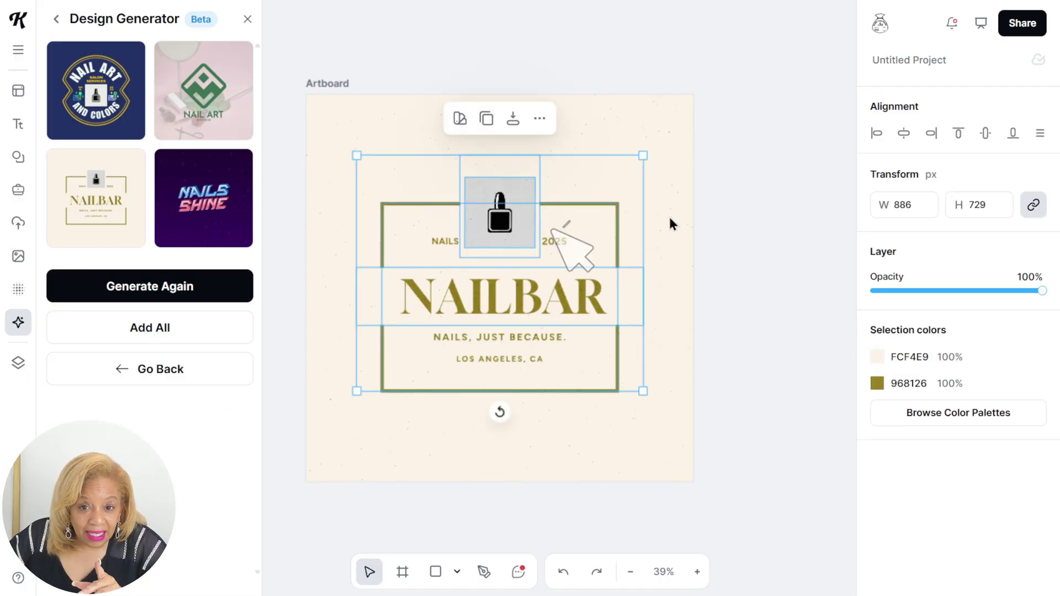
{"action": "left_click", "coordinate": [706, 249]}
{"action": "double_click", "coordinate": [502, 200]}
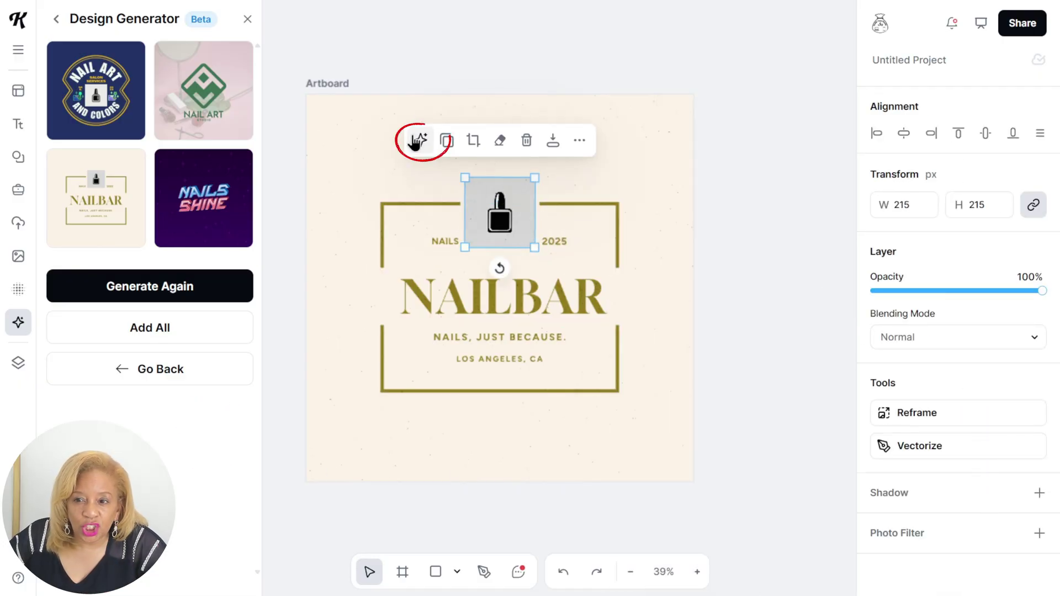
{"action": "left_click", "coordinate": [421, 140]}
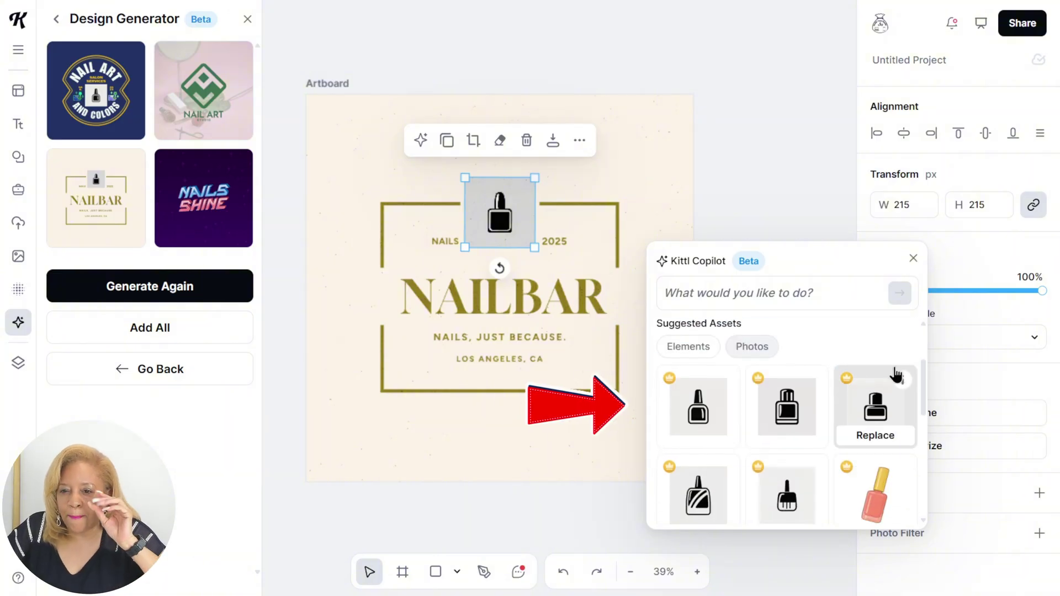
{"action": "scroll", "coordinate": [867, 411], "scroll_direction": "down", "scroll_amount": 2}
{"action": "scroll", "coordinate": [912, 427], "scroll_direction": "down", "scroll_amount": 5}
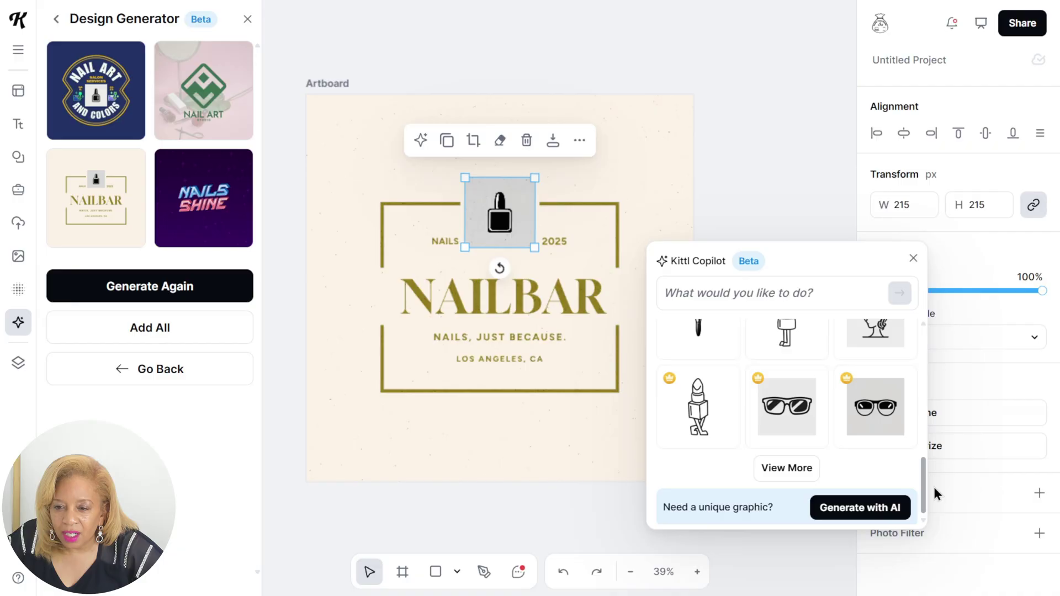
{"action": "left_click", "coordinate": [795, 466]}
{"action": "scroll", "coordinate": [836, 442], "scroll_direction": "down", "scroll_amount": 3}
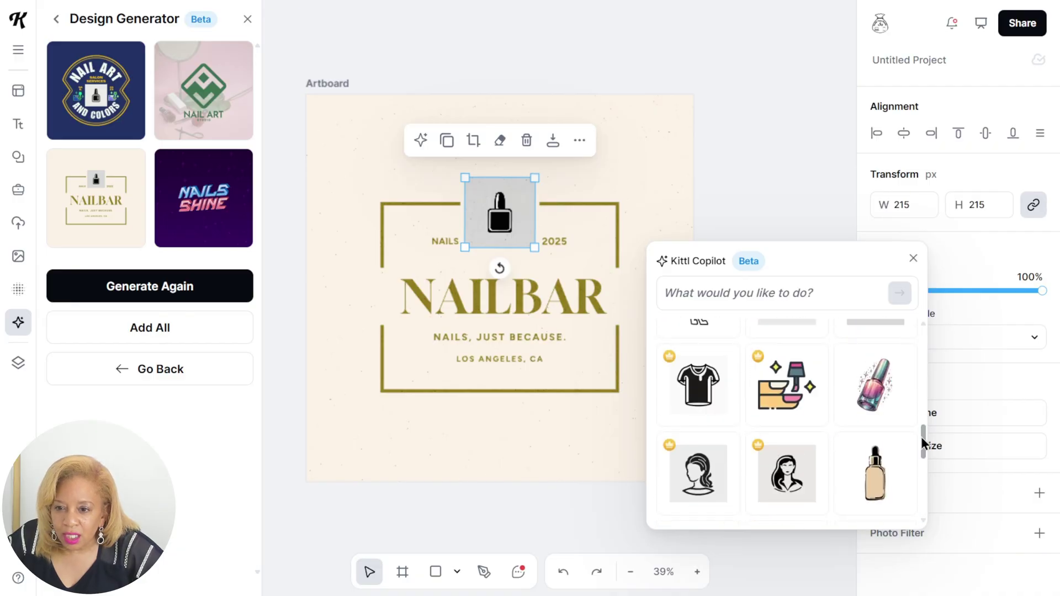
- Replace the black nail polish icon with the suggested purple polish bottle and red lipstick illustration with gold sparkles
{"action": "left_click_drag", "start_coordinate": [921, 436], "coordinate": [926, 478]}
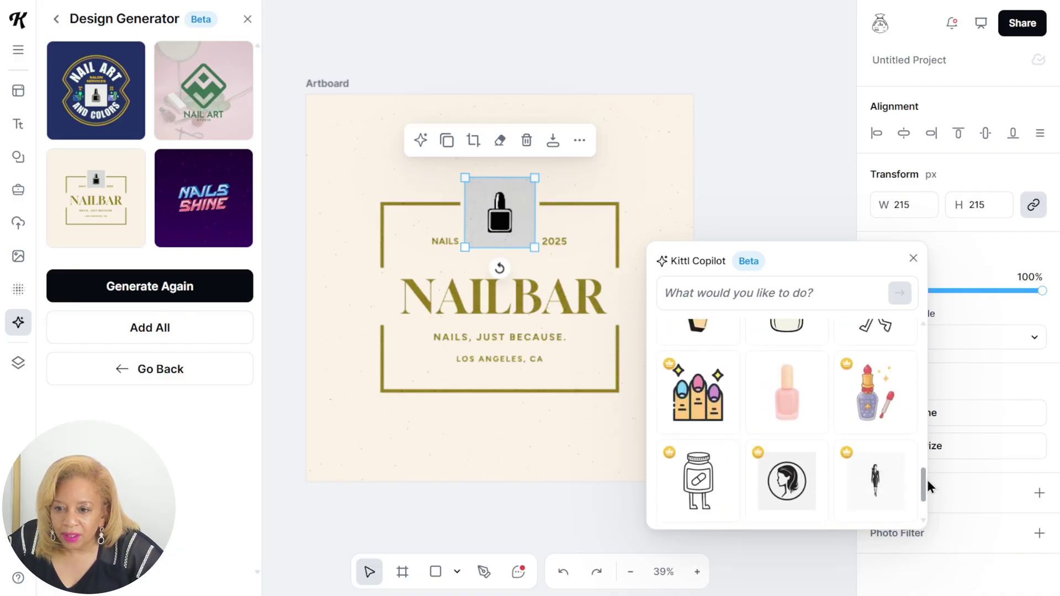
{"action": "mouse_move", "coordinate": [730, 422]}
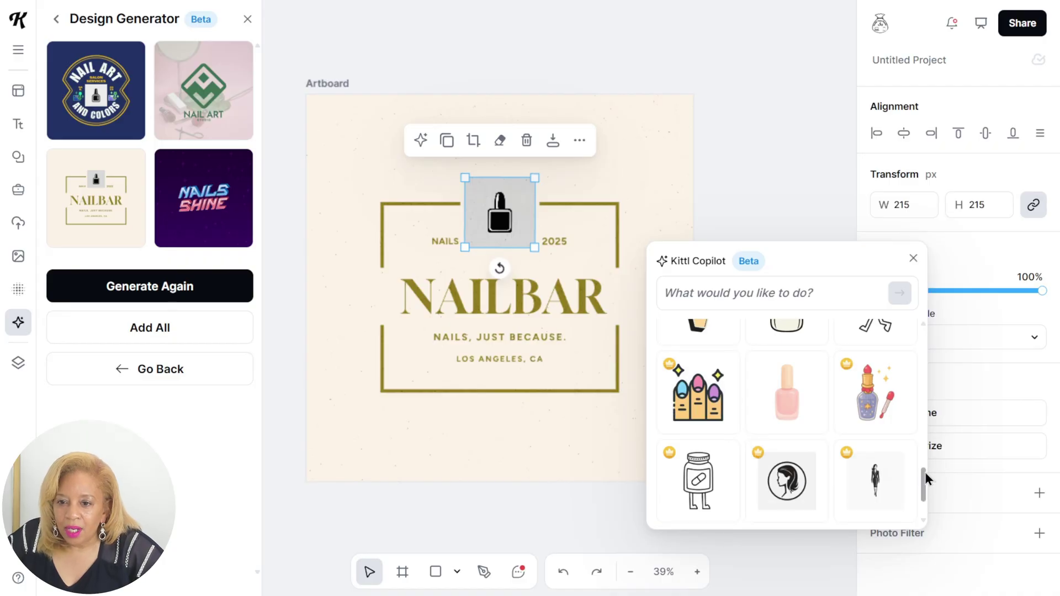
{"action": "left_click_drag", "start_coordinate": [925, 473], "coordinate": [929, 472]}
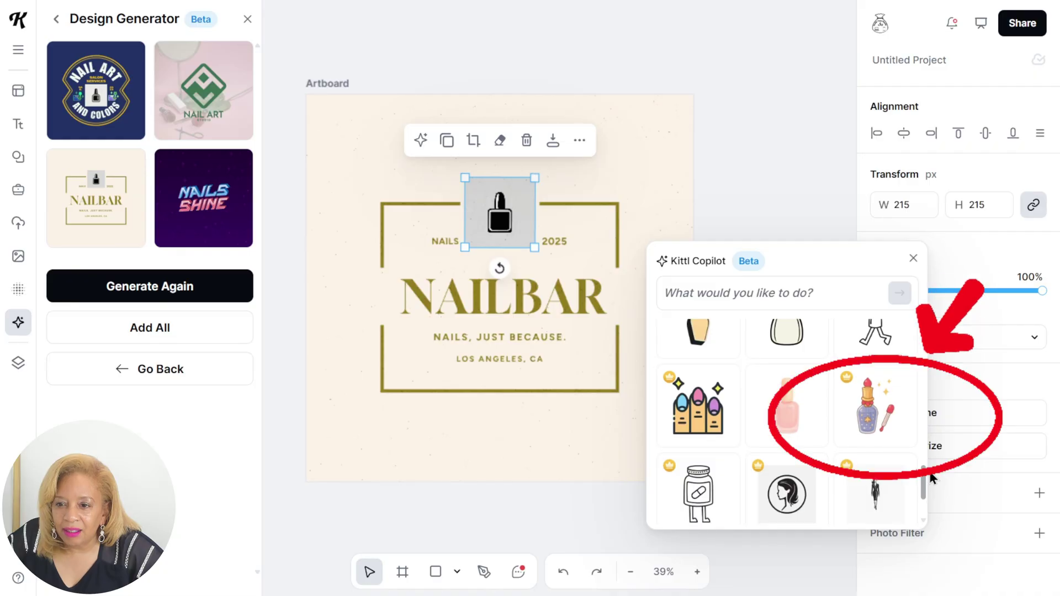
{"action": "mouse_move", "coordinate": [882, 431]}
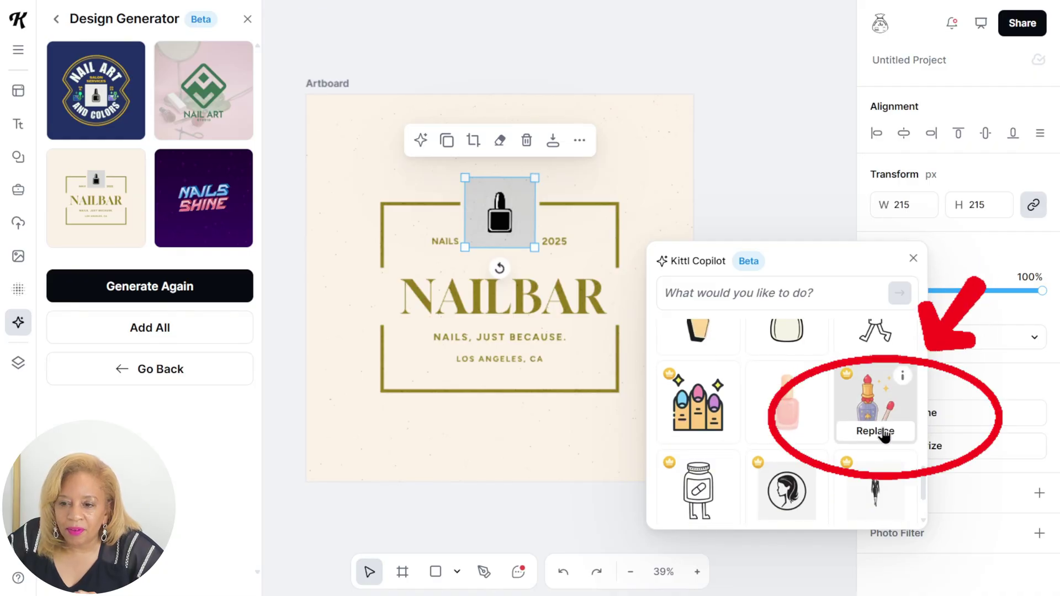
{"action": "left_click", "coordinate": [869, 391]}
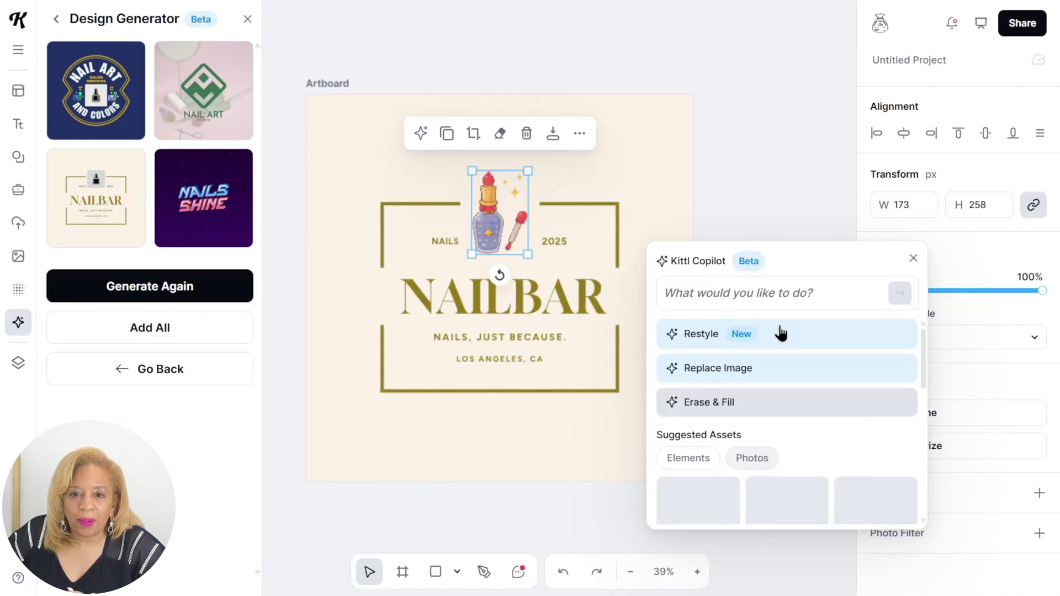
{"action": "left_click", "coordinate": [613, 208]}
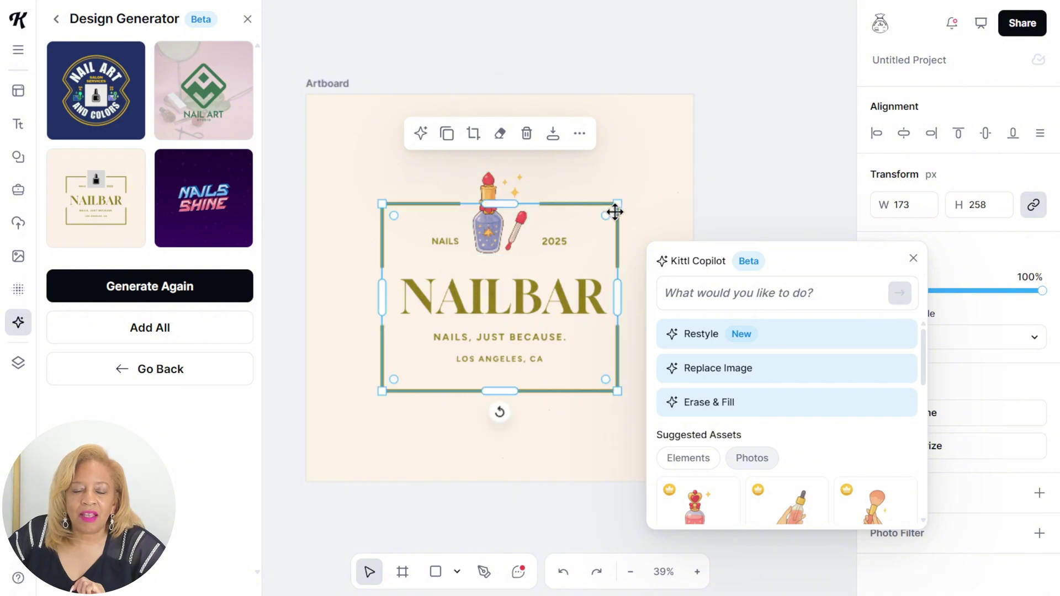
{"action": "left_click", "coordinate": [649, 208]}
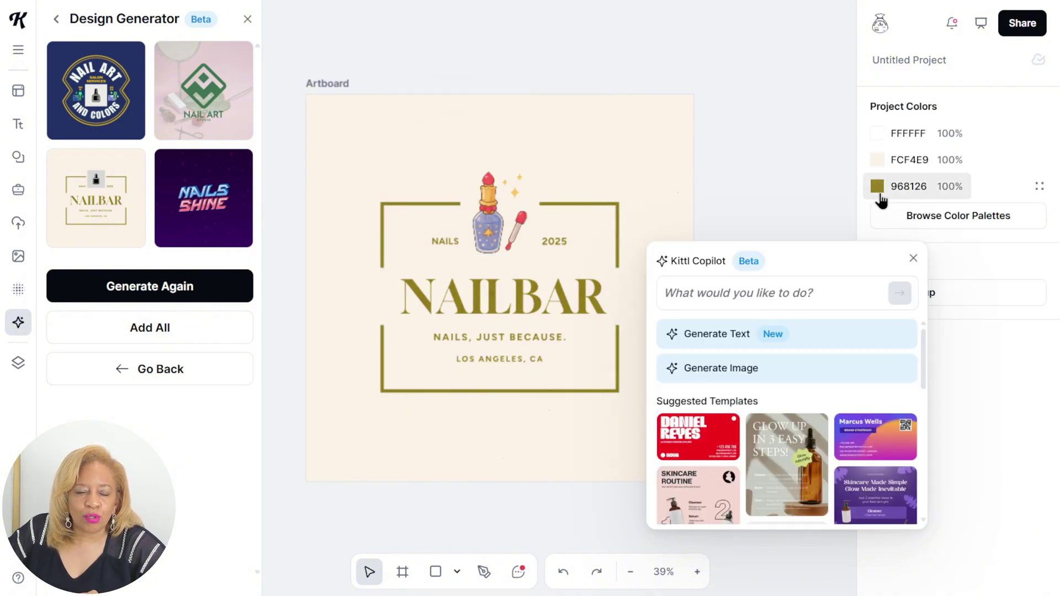
{"action": "left_click", "coordinate": [922, 261]}
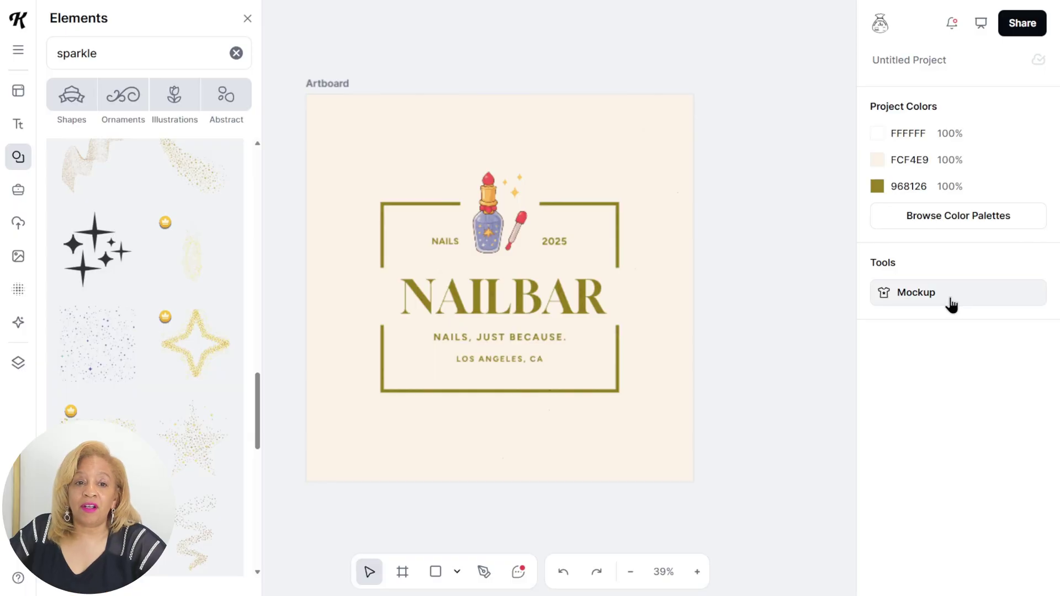
- Create a mockup from the NAILBAR artboard and show it on the magazine cover lying on a wooden surface
{"action": "left_click", "coordinate": [944, 296]}
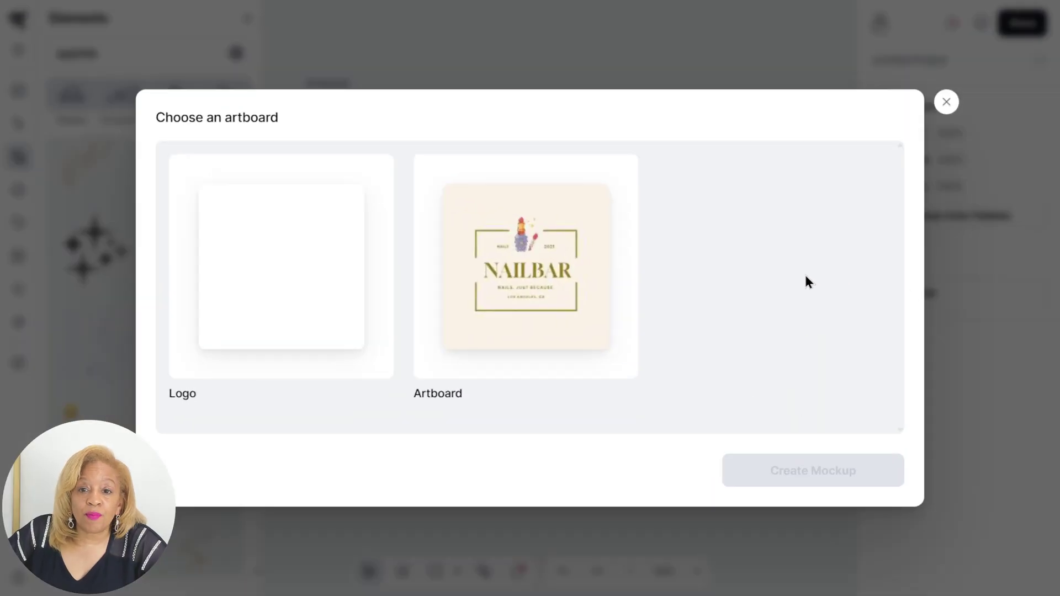
{"action": "left_click", "coordinate": [505, 257]}
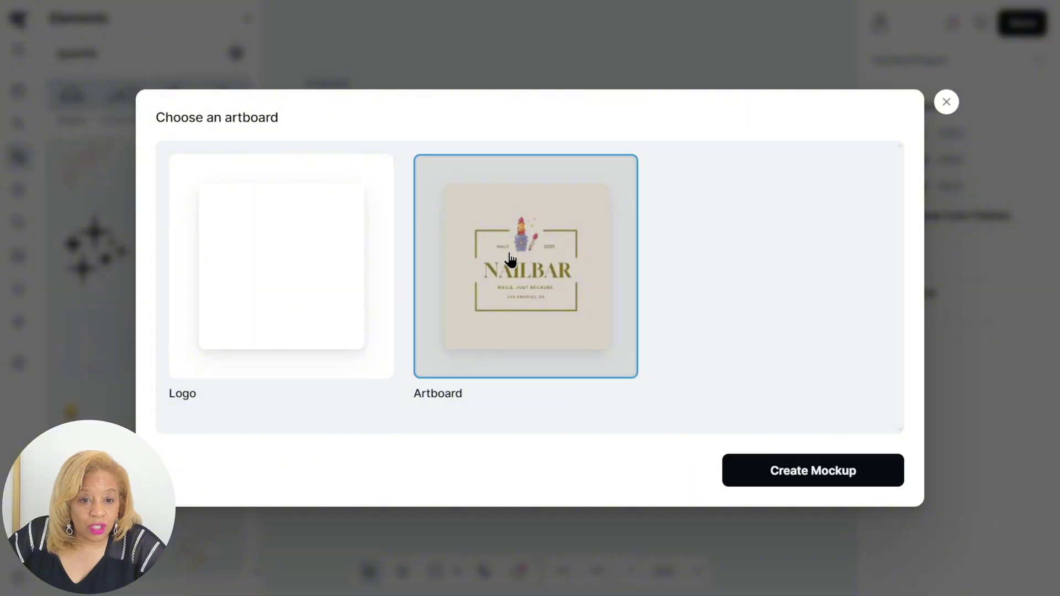
{"action": "left_click", "coordinate": [809, 483]}
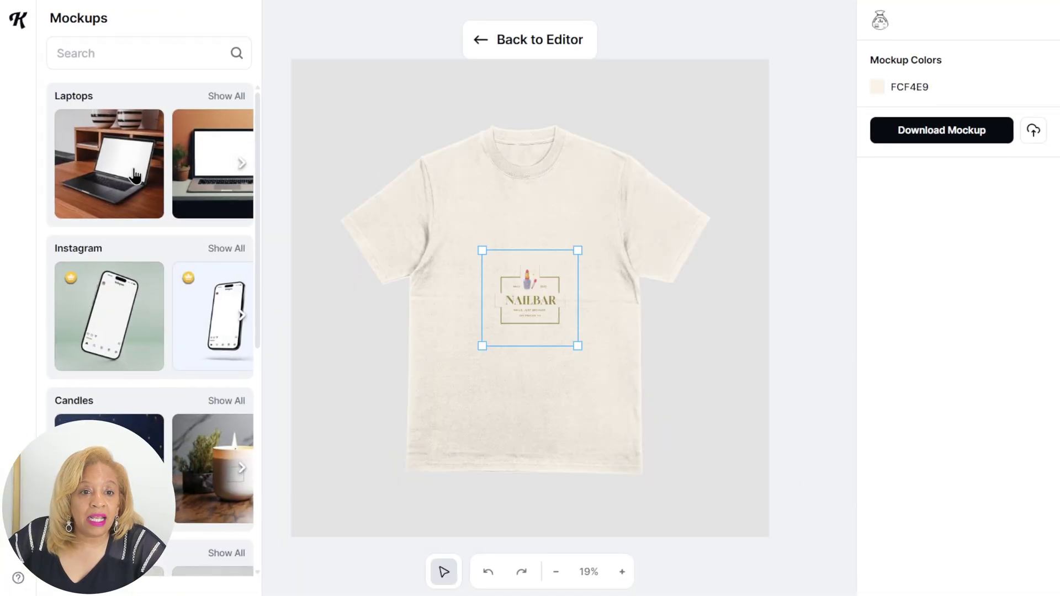
{"action": "scroll", "coordinate": [135, 176], "scroll_direction": "down", "scroll_amount": 20}
{"action": "left_click", "coordinate": [216, 297]}
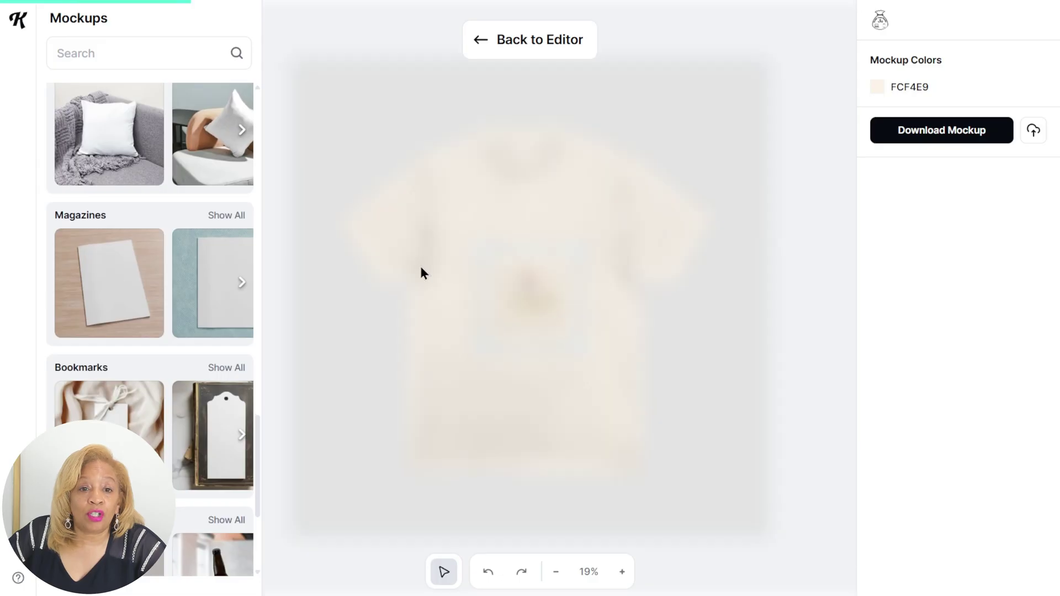
- Place the logo on the Shop Signs mockup hanging by the orange brick wall and adjust its position and size on the sign
{"action": "scroll", "coordinate": [107, 325], "scroll_direction": "down", "scroll_amount": 8}
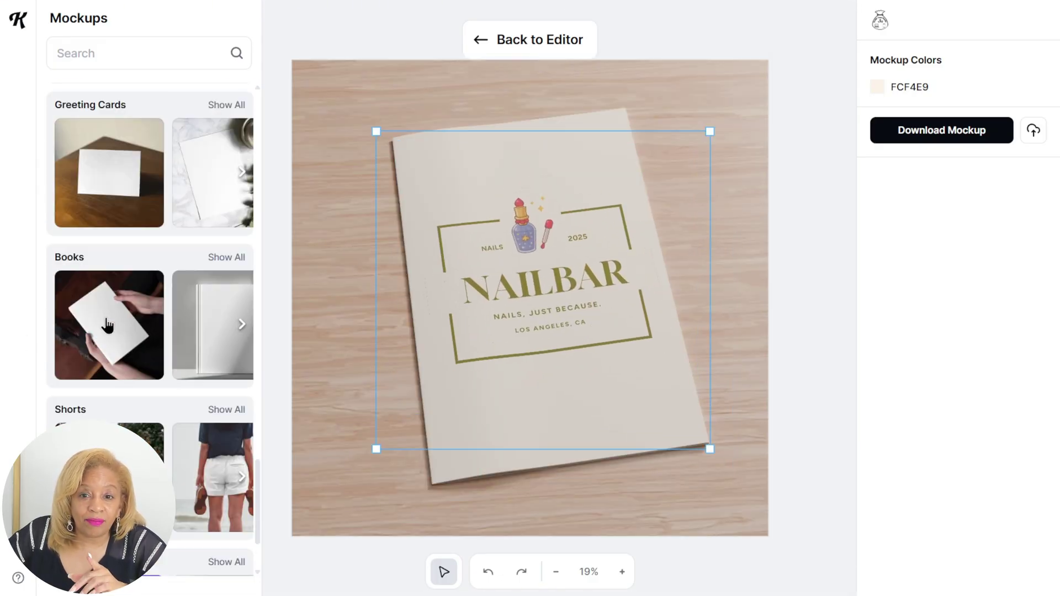
{"action": "scroll", "coordinate": [107, 325], "scroll_direction": "down", "scroll_amount": 9}
{"action": "left_click", "coordinate": [114, 315]}
{"action": "left_click_drag", "start_coordinate": [561, 293], "coordinate": [542, 253]}
{"action": "left_click_drag", "start_coordinate": [614, 355], "coordinate": [692, 435]}
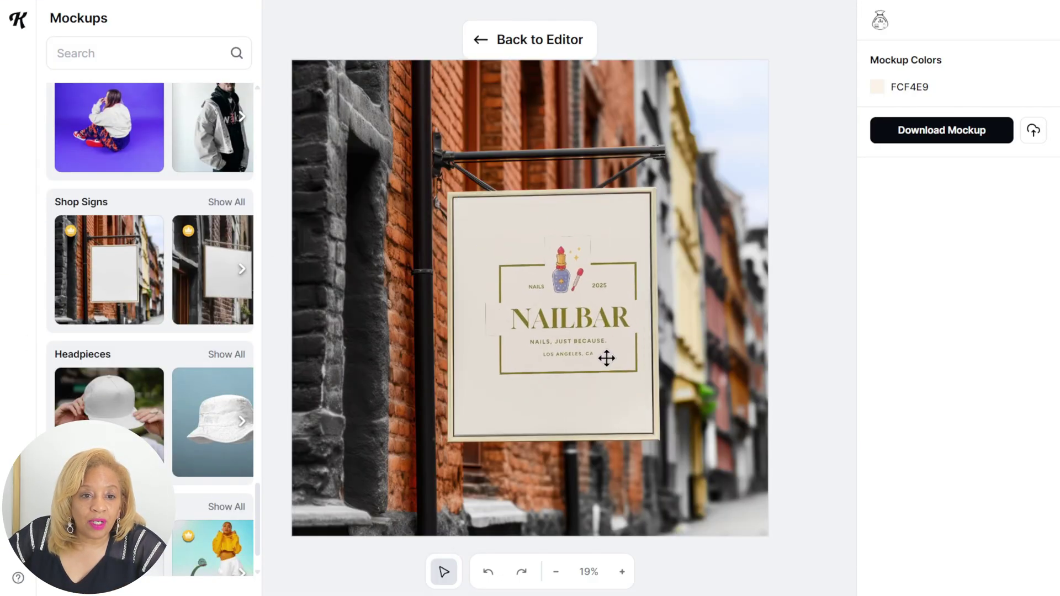
- Browse all Shop Signs mockups and preview the logo on the angled wood-framed street sign and the white storefront
{"action": "left_click", "coordinate": [227, 201]}
{"action": "left_click", "coordinate": [166, 348]}
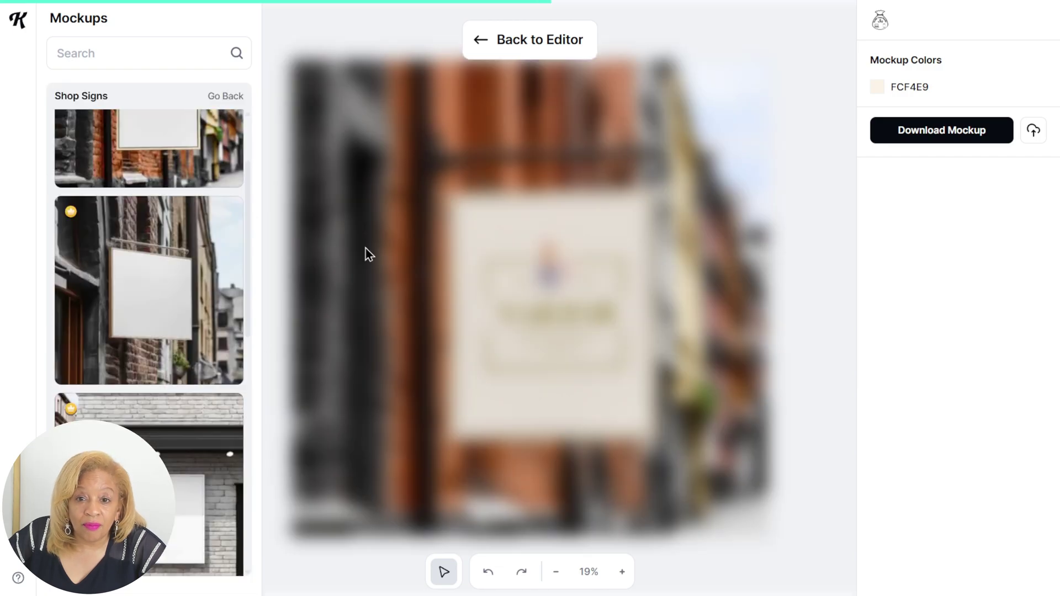
{"action": "scroll", "coordinate": [191, 260], "scroll_direction": "down", "scroll_amount": 5}
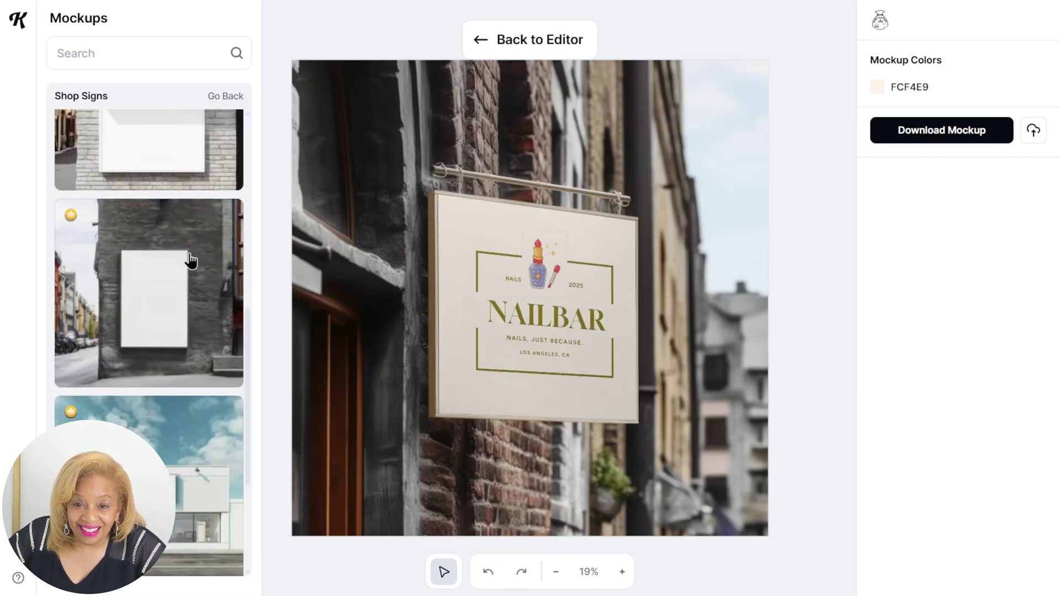
{"action": "scroll", "coordinate": [190, 260], "scroll_direction": "down", "scroll_amount": 3}
{"action": "left_click", "coordinate": [190, 260]}
- Put the logo on the hanging café sign with warm bulb lights and enlarge it to fill the sign
{"action": "scroll", "coordinate": [98, 308], "scroll_direction": "down", "scroll_amount": 5}
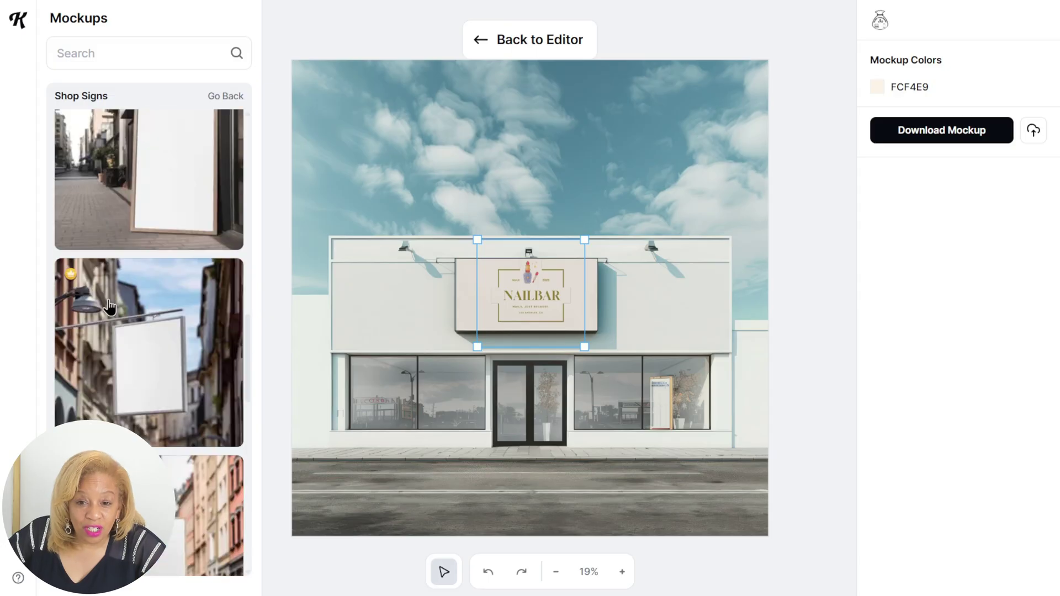
{"action": "left_click", "coordinate": [149, 334]}
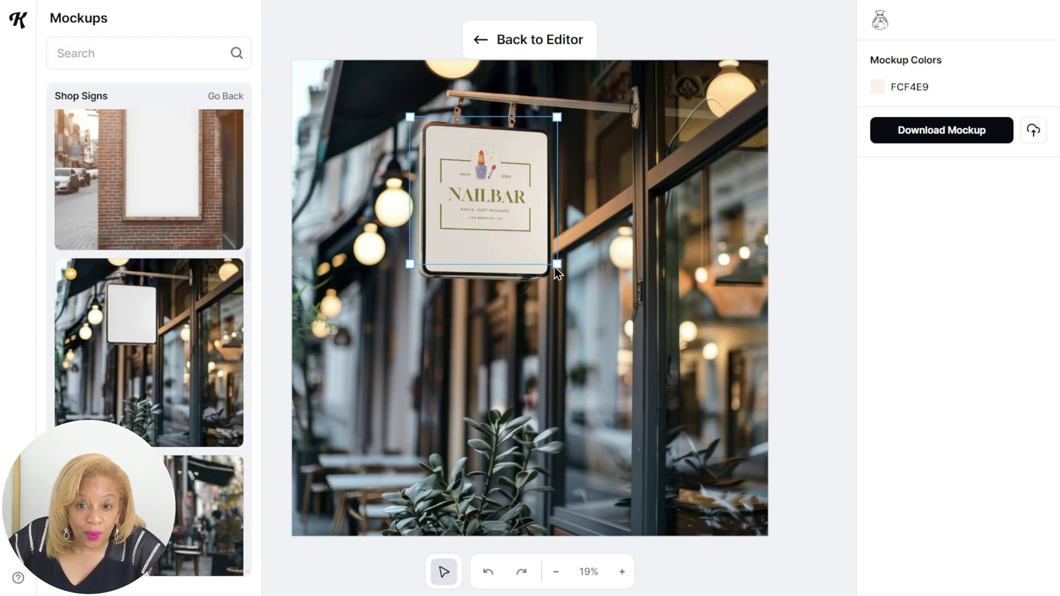
{"action": "scroll", "coordinate": [125, 324], "scroll_direction": "down", "scroll_amount": 6}
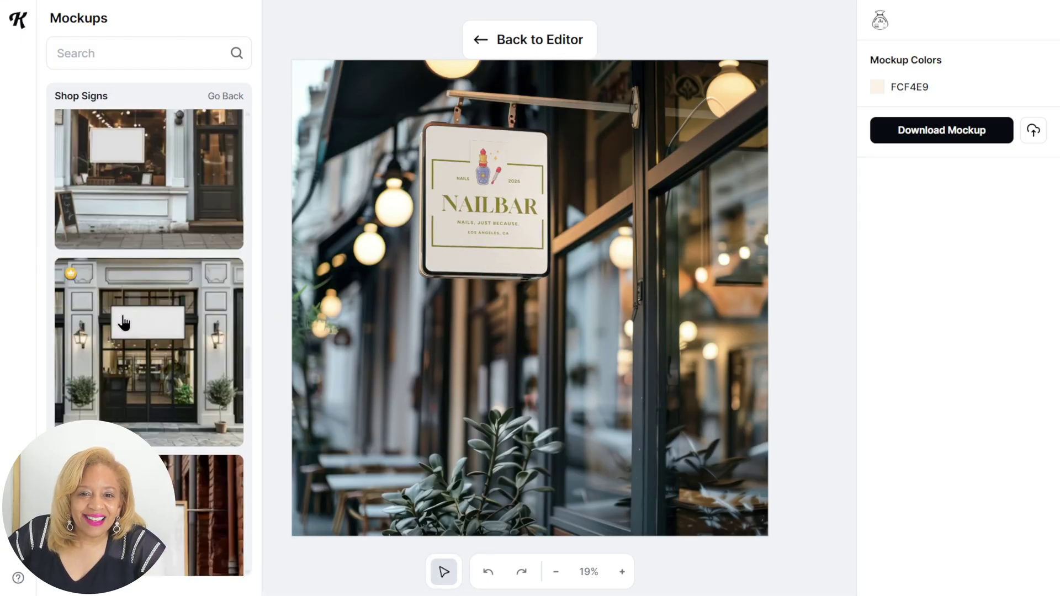
{"action": "left_click", "coordinate": [123, 312]}
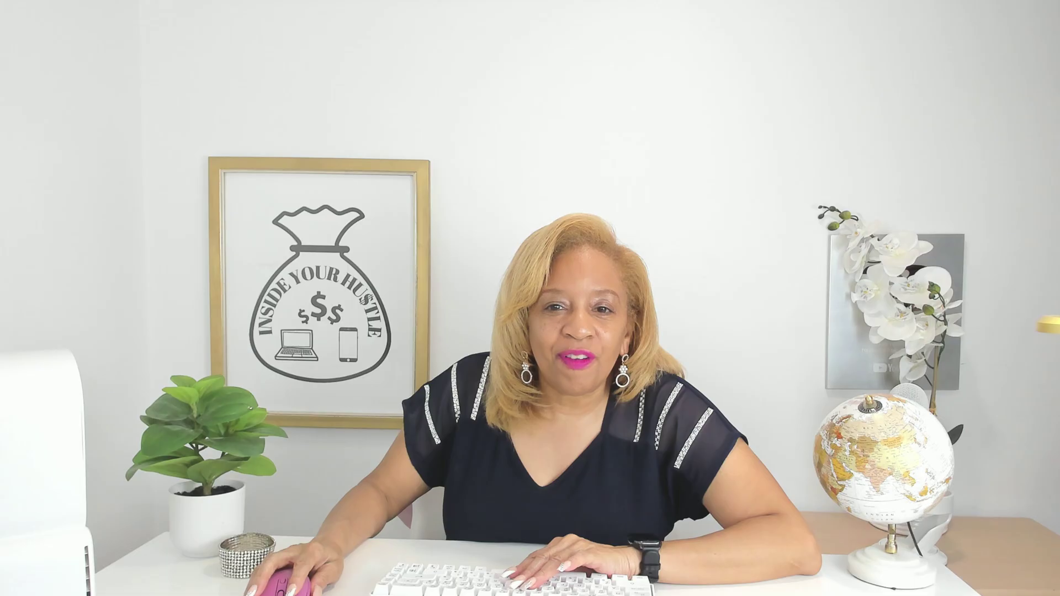